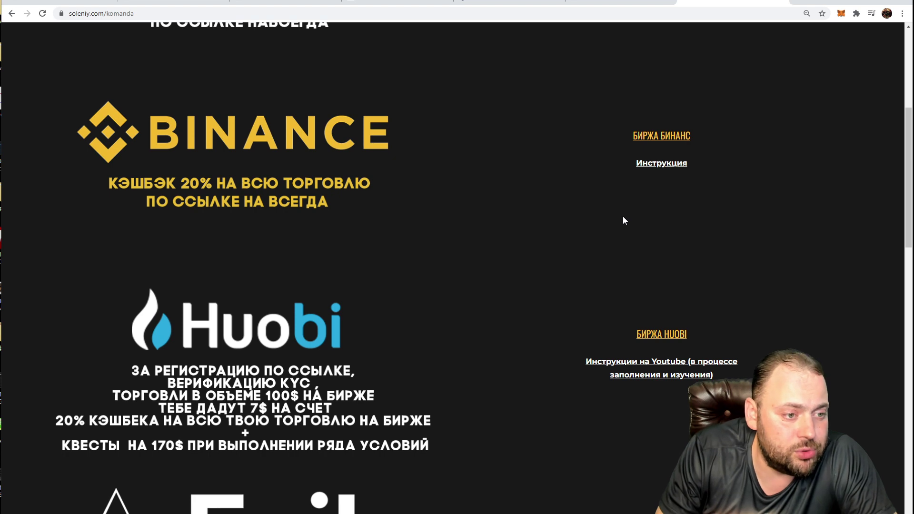
Open the Huobi Global home page and its account registration, and switch to the signed-in Huobi page.
click(396, 3)
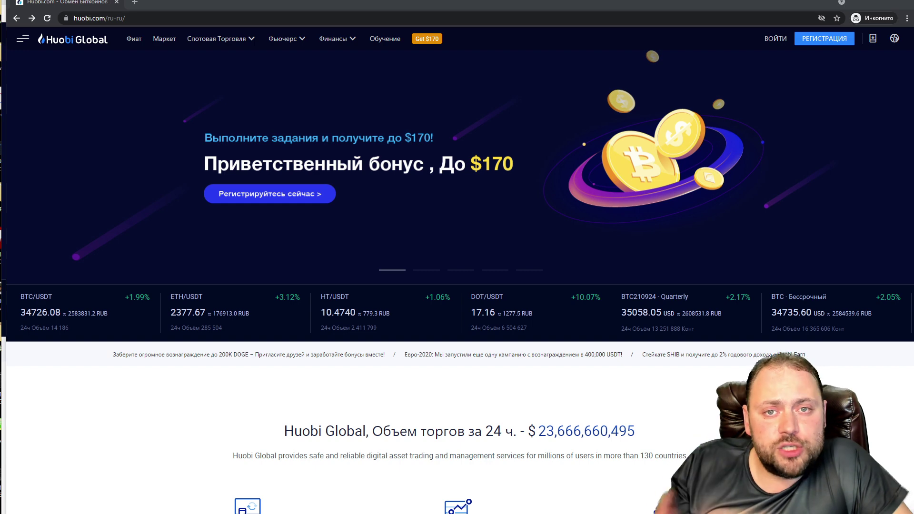
click(833, 41)
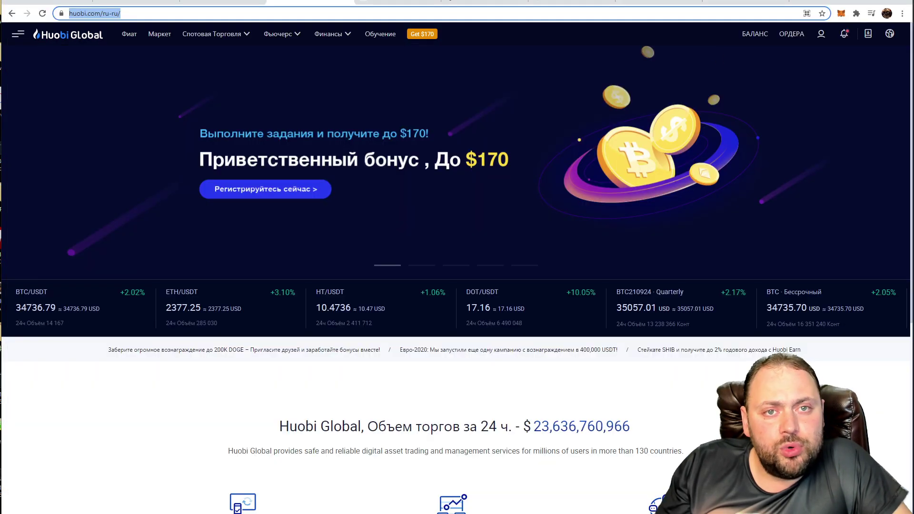
click(745, 2)
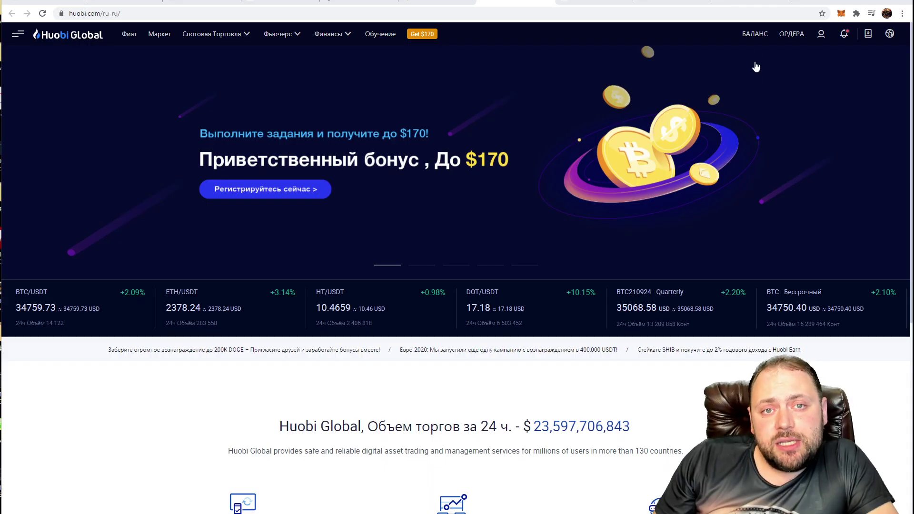
Open the currency account (Валютный счет) balance and start a cryptocurrency deposit.
mouse_move(761, 37)
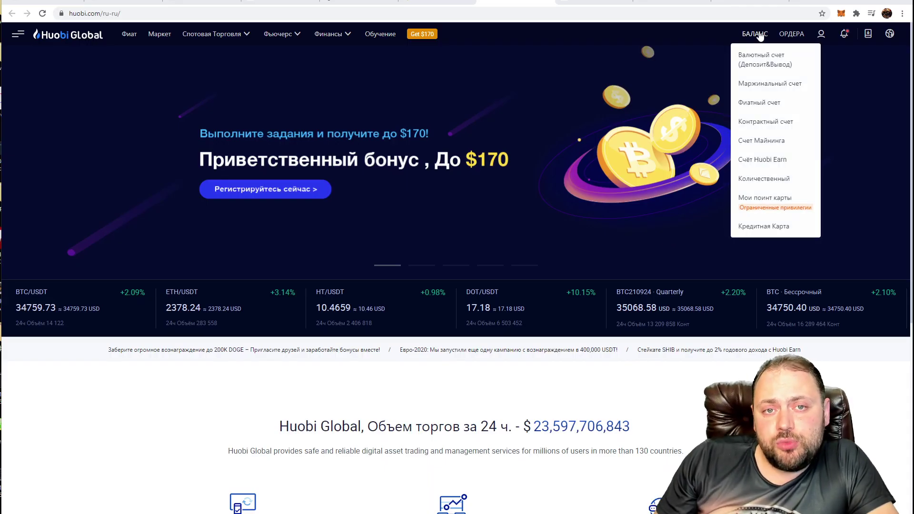
click(764, 62)
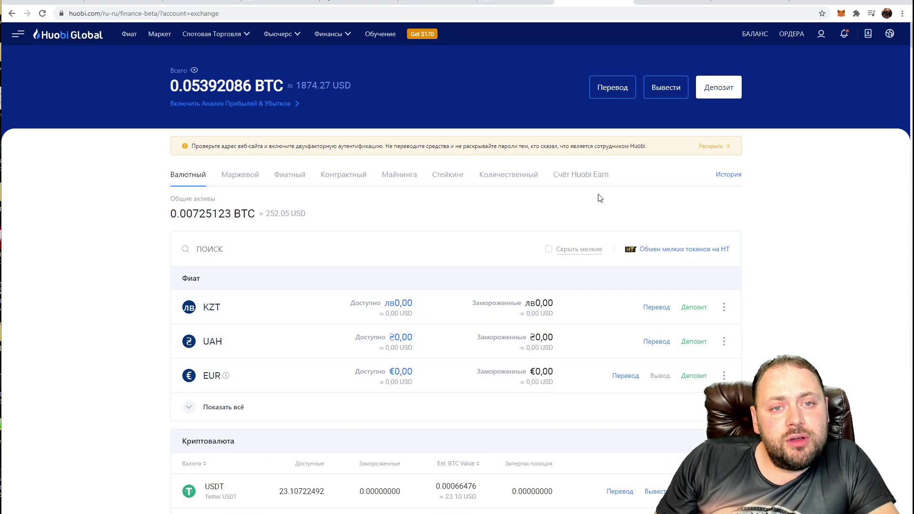
click(719, 92)
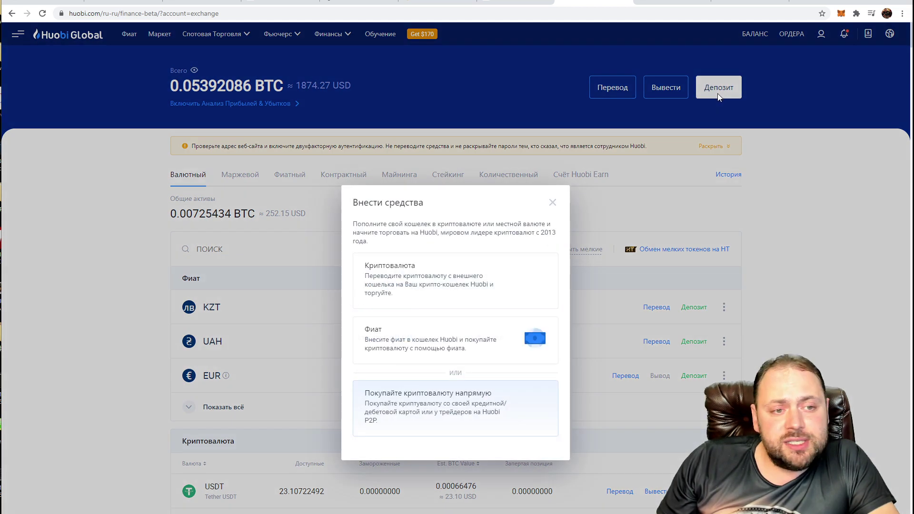
click(400, 290)
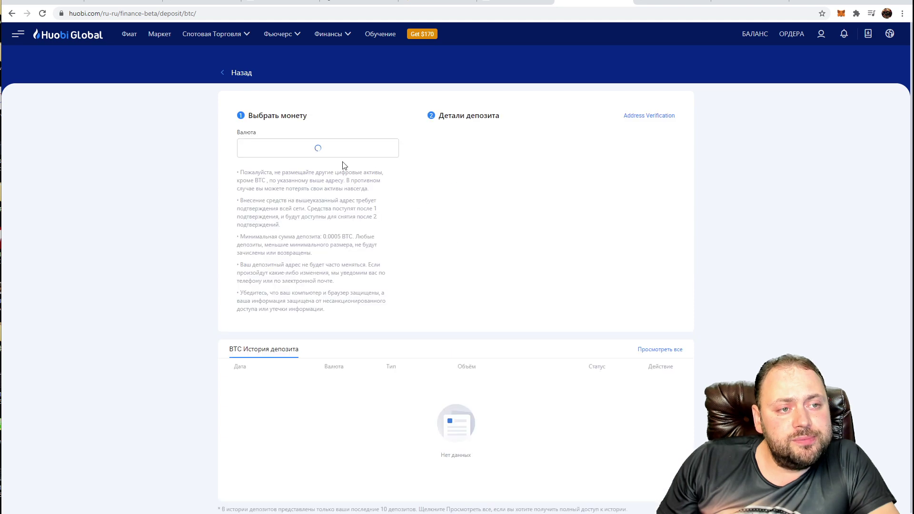
Choose USDT (Tether) as the deposit coin with the TRC20 chain.
click(356, 155)
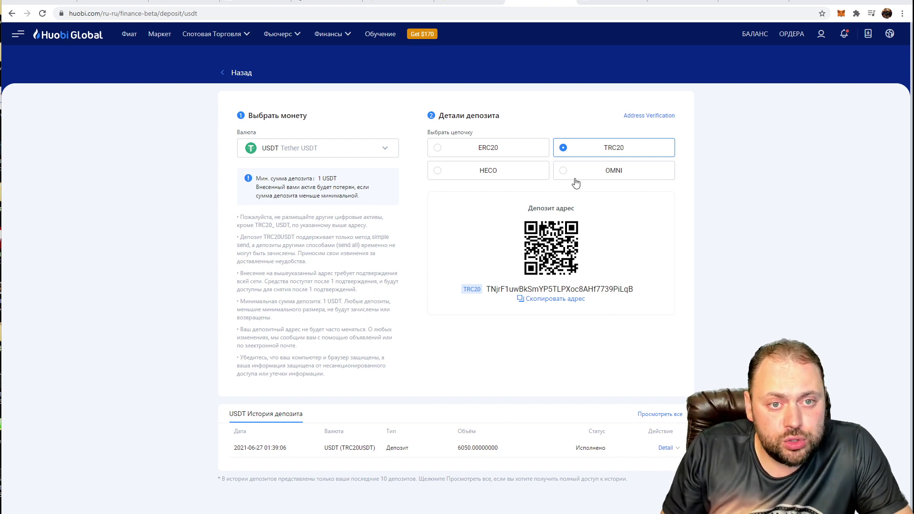
click(322, 149)
click(322, 150)
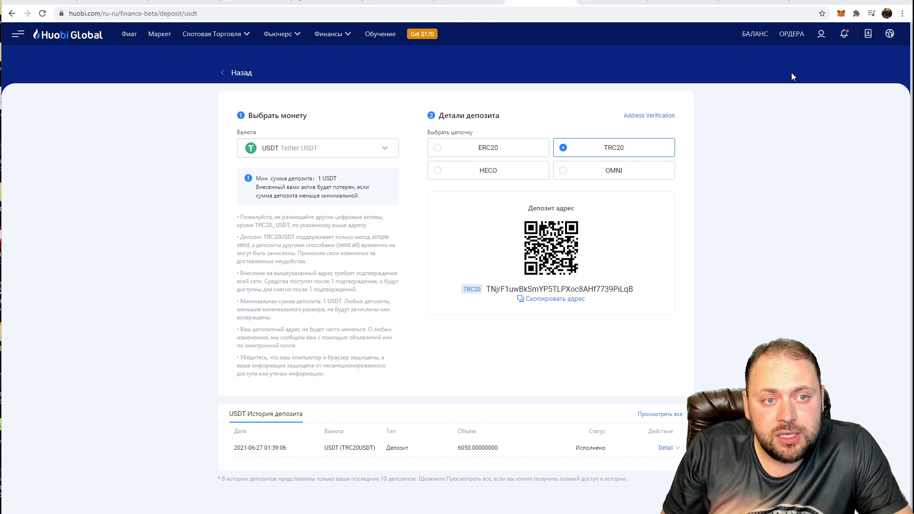
View the asset balances in the MetaMask wallet extension and close it.
click(842, 14)
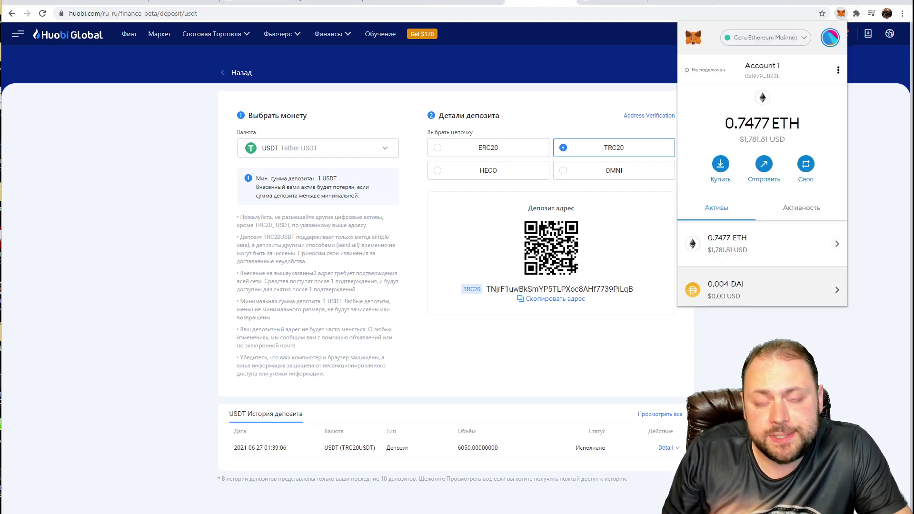
click(842, 14)
click(796, 39)
click(678, 68)
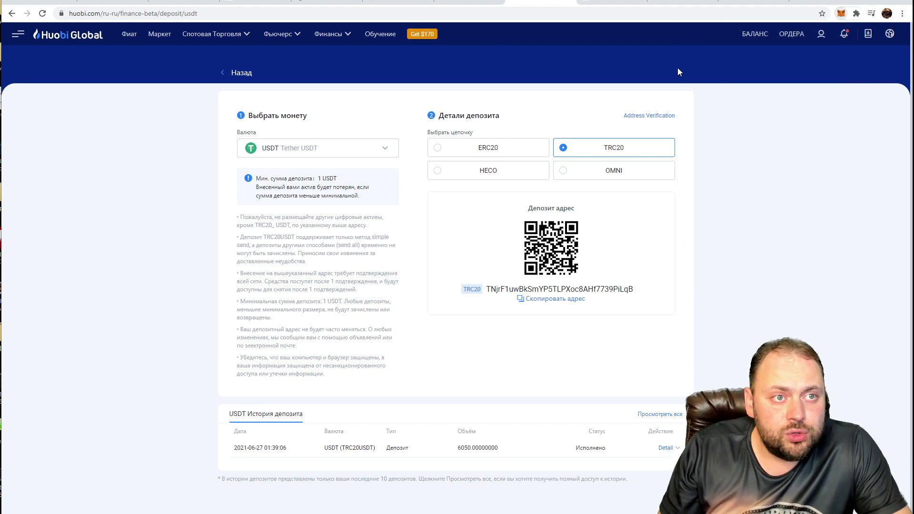
Check the Binance withdrawal page, return to Huobi, and copy the USDT deposit address for the TRC20 chain.
click(471, 2)
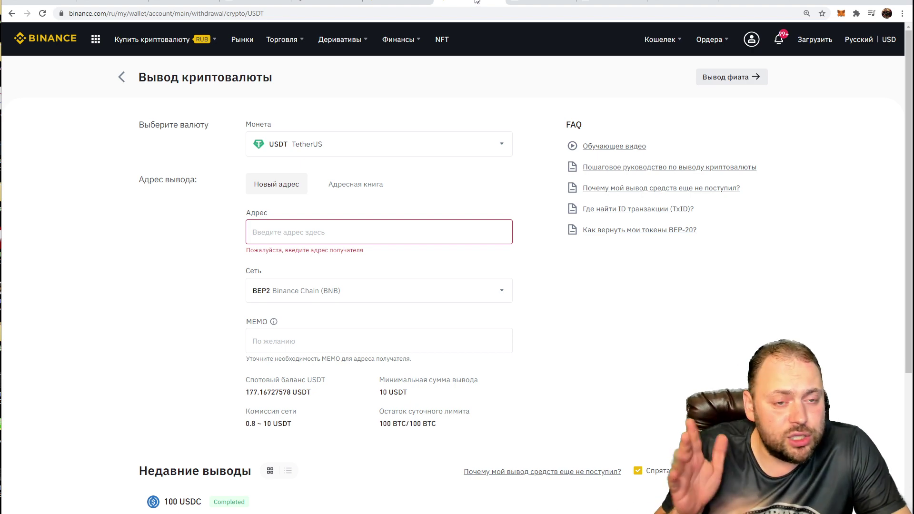
click(612, 2)
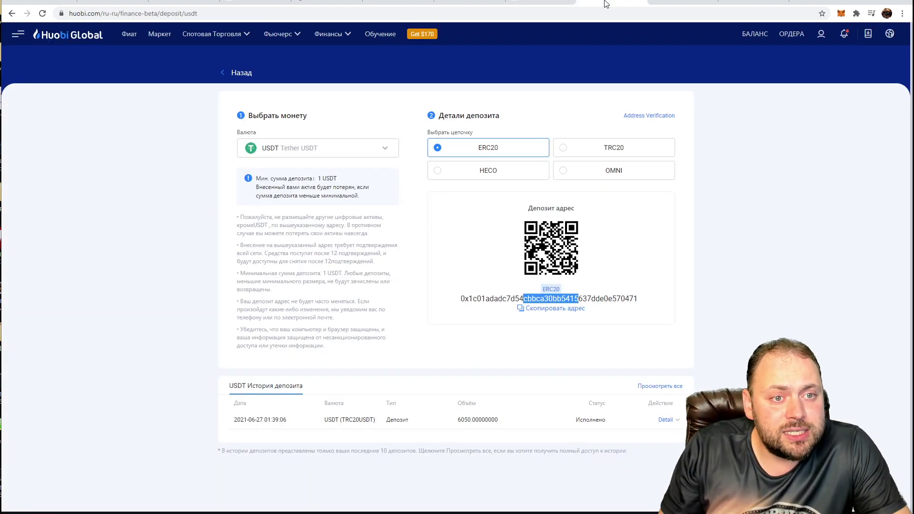
click(608, 147)
click(547, 299)
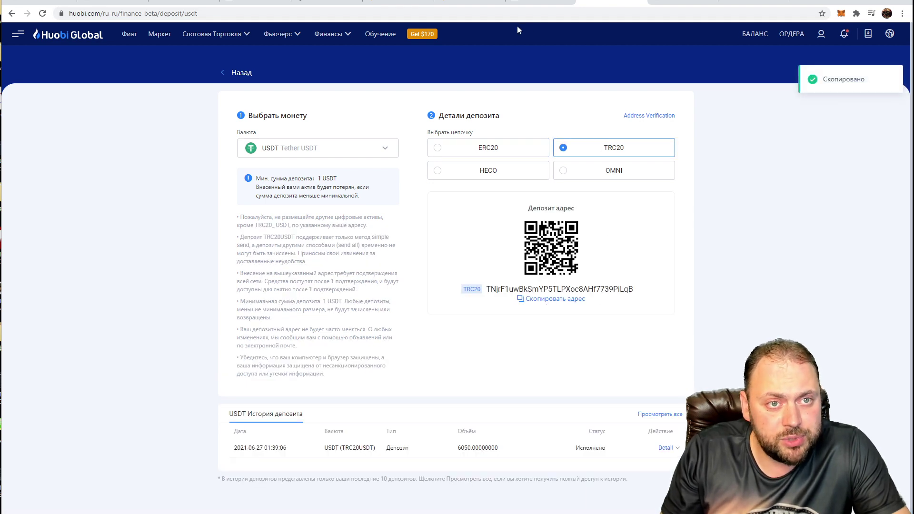
Switch to Binance and paste the copied TRC20 deposit address as the recipient address of the USDT withdrawal.
click(461, 4)
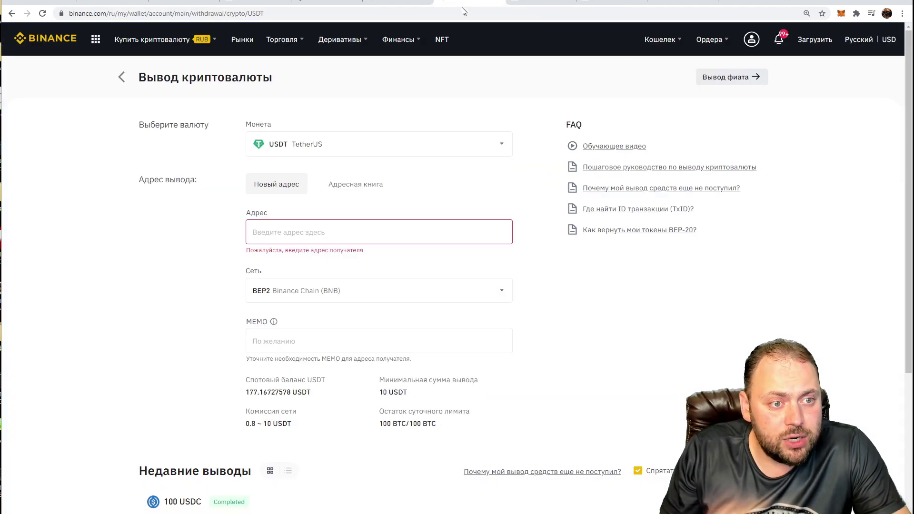
right_click(315, 233)
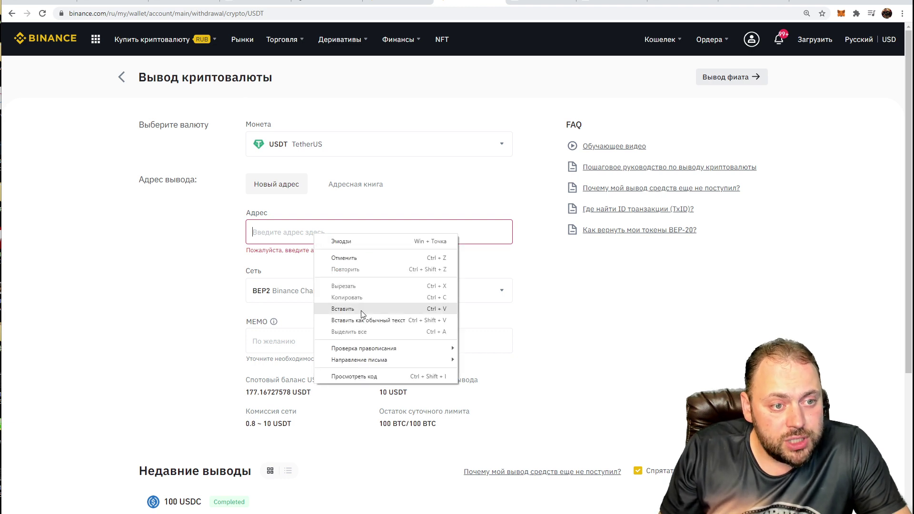
click(360, 309)
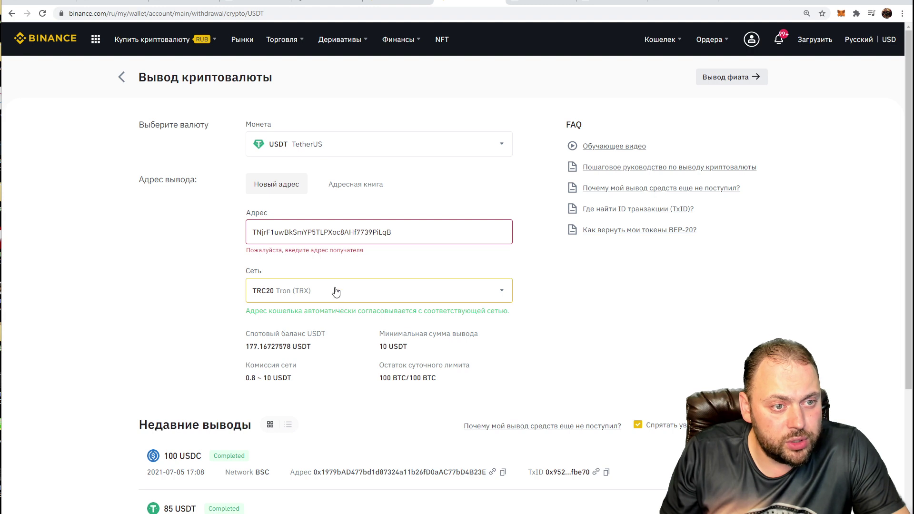
Set the withdrawal amount to 105 USDT and check the amount to be received.
click(285, 356)
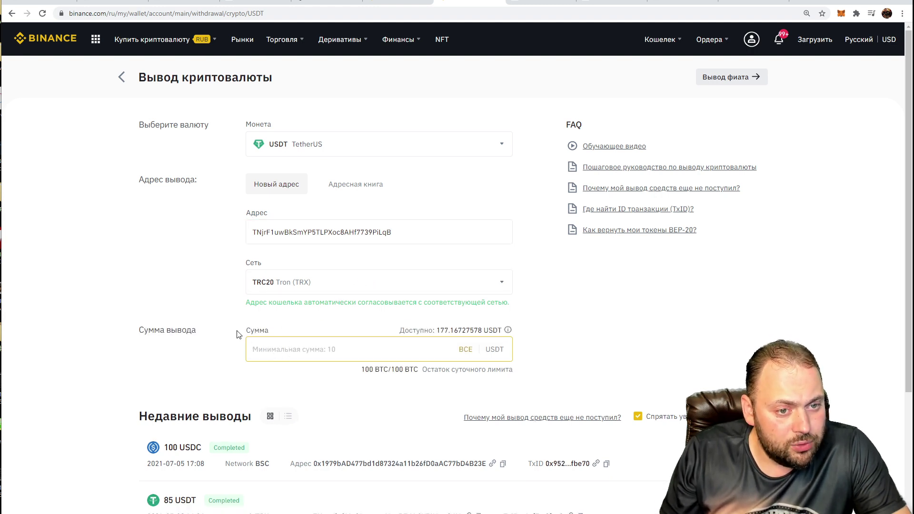
text(105)
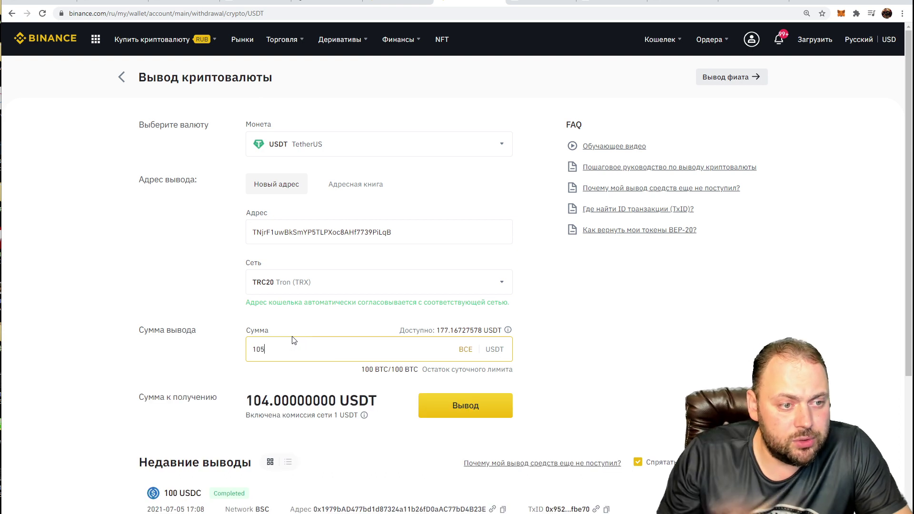
drag(258, 404, 281, 404)
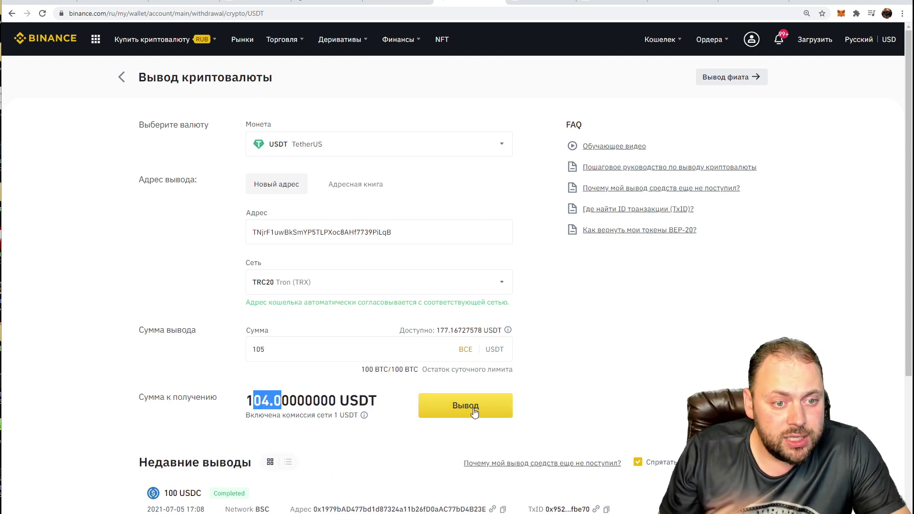
Switch to Huobi and check the amount of the newest entry in the USDT deposit history.
key(ctrl+Tab)
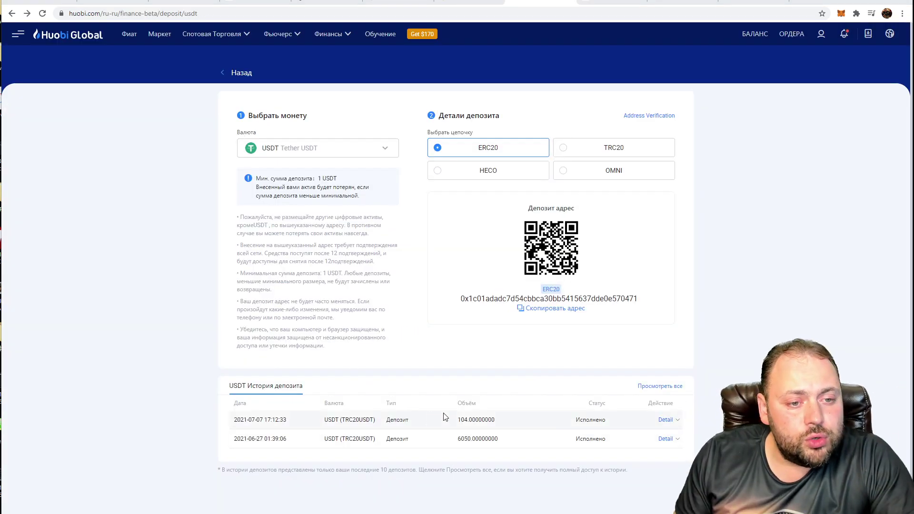
drag(458, 419, 492, 420)
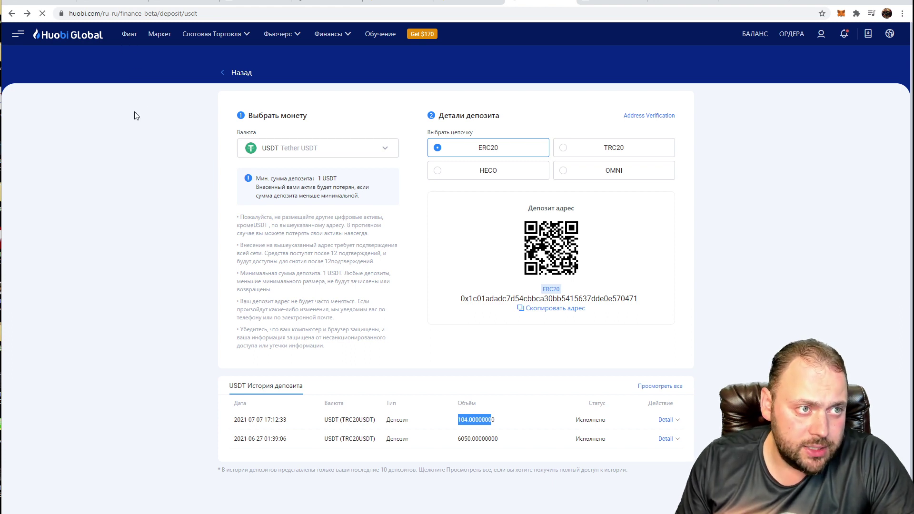
Open the Избранное list of USDT buy offers in Huobi's fiat trading section and check the site address.
click(129, 54)
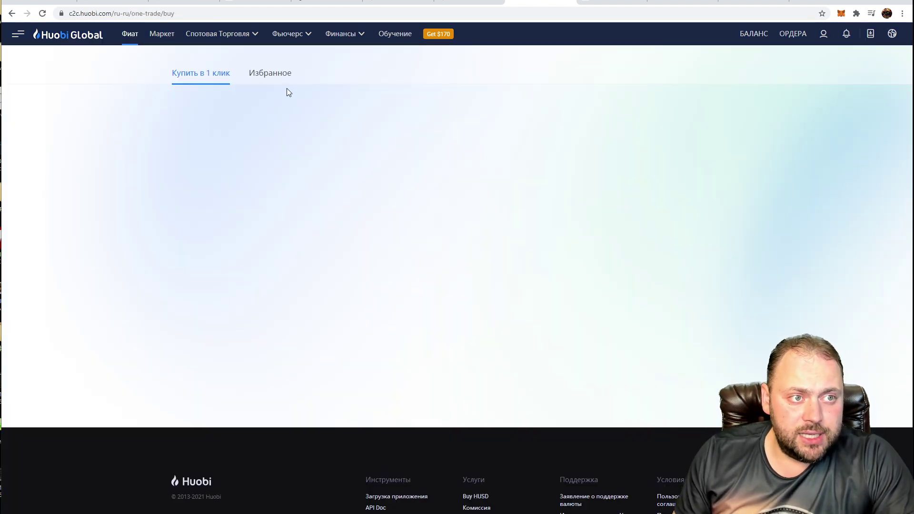
click(270, 73)
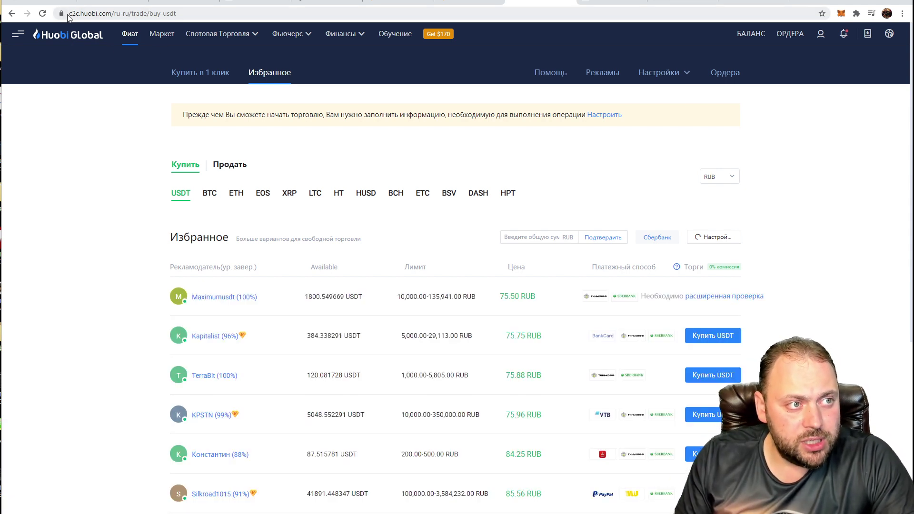
drag(69, 13, 77, 14)
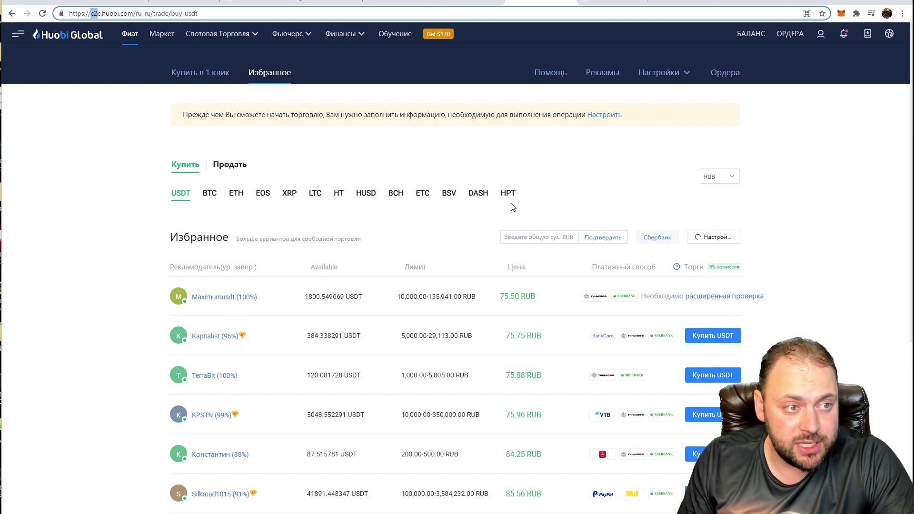
Review the USDT buy offers on Binance P2P for comparison and return to Huobi's offer list.
click(403, 4)
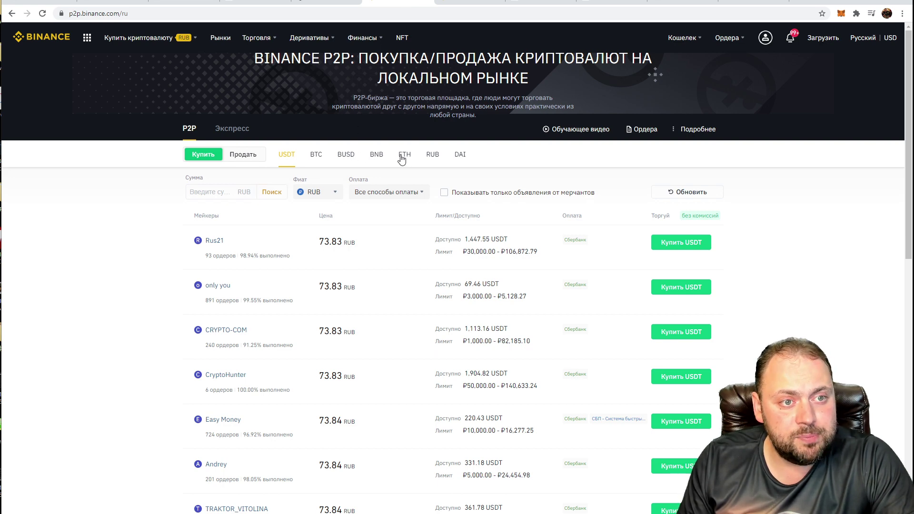
click(545, 5)
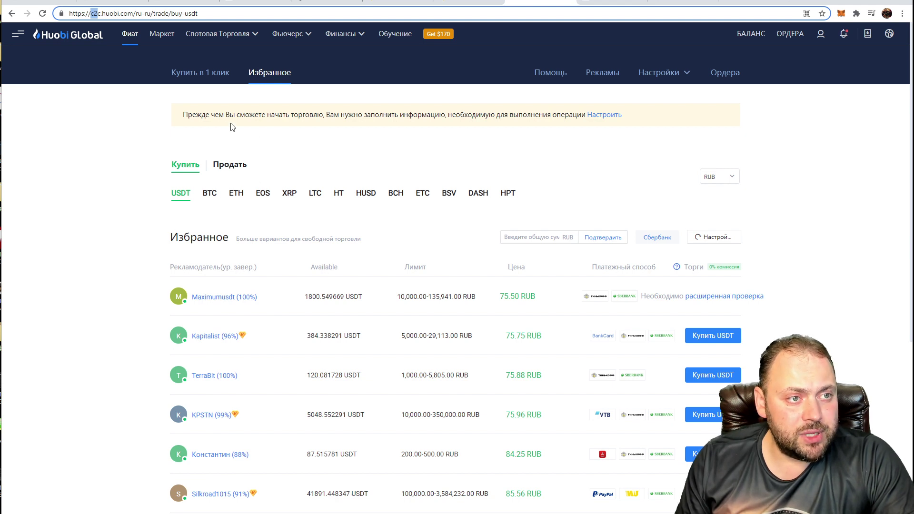
Fill in the required P2P trading setup with an account nickname and a confirmed trade-confirmation password, and submit it.
drag(206, 122, 571, 124)
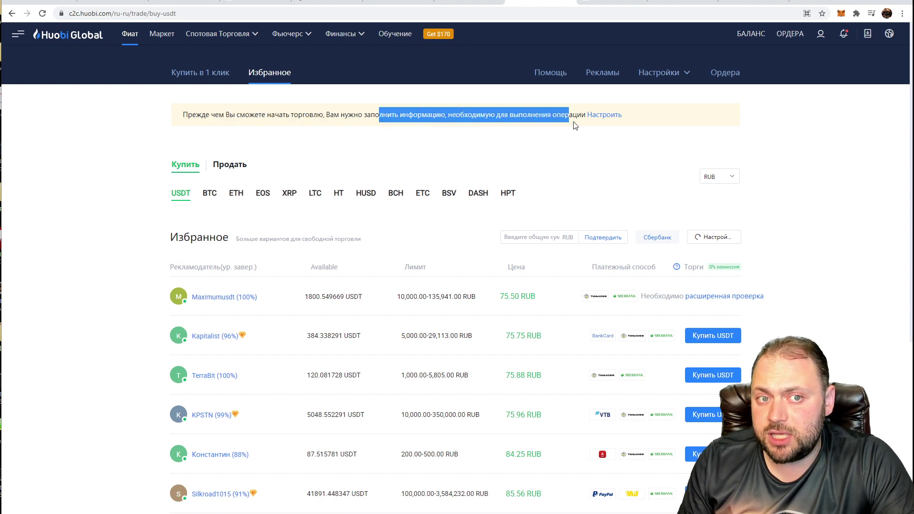
click(614, 117)
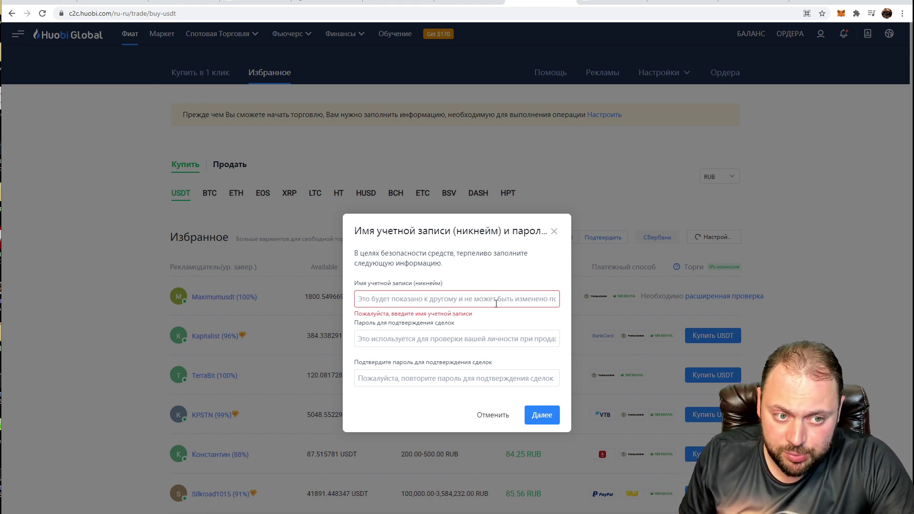
click(446, 301)
click(418, 318)
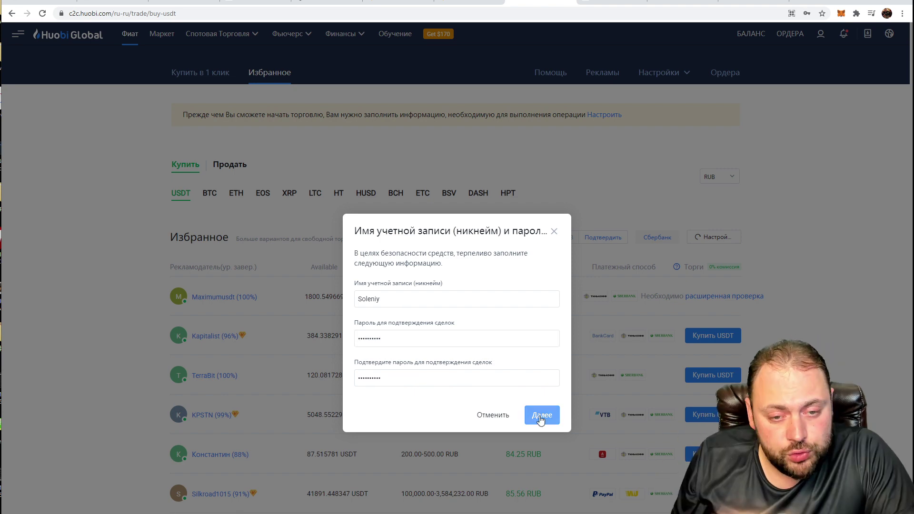
click(542, 415)
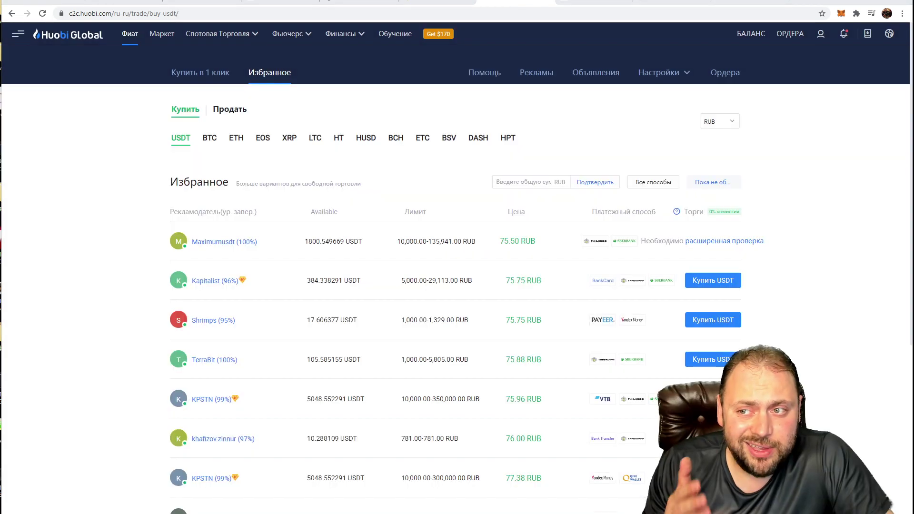
Show the USDT sell offers in RUB and set the offer list to refresh every 10 seconds.
click(230, 113)
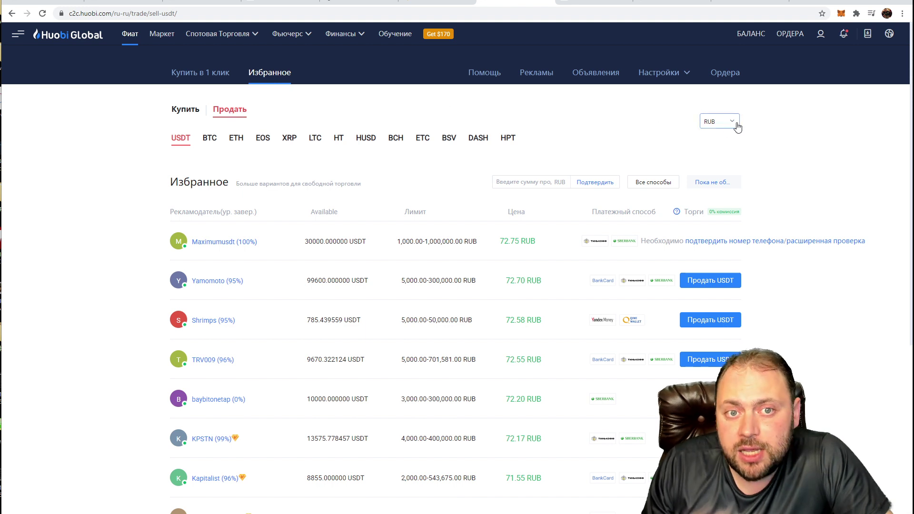
click(735, 124)
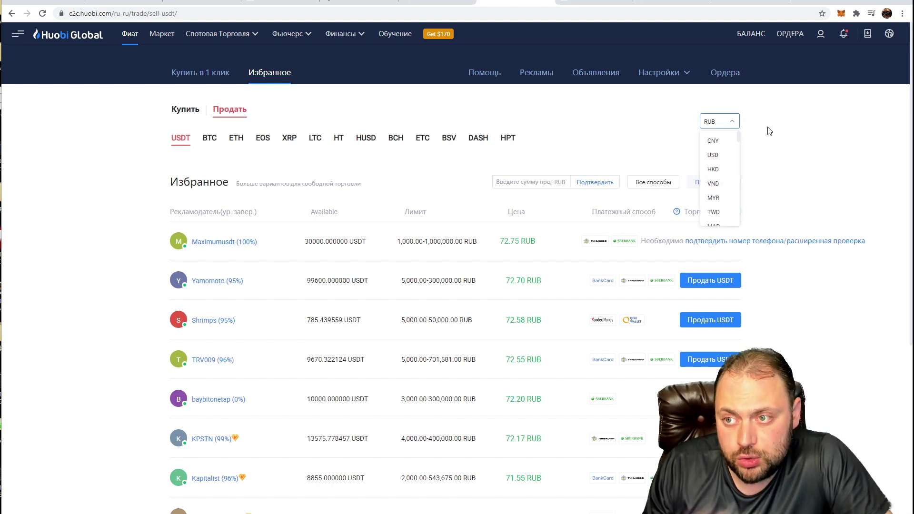
click(713, 187)
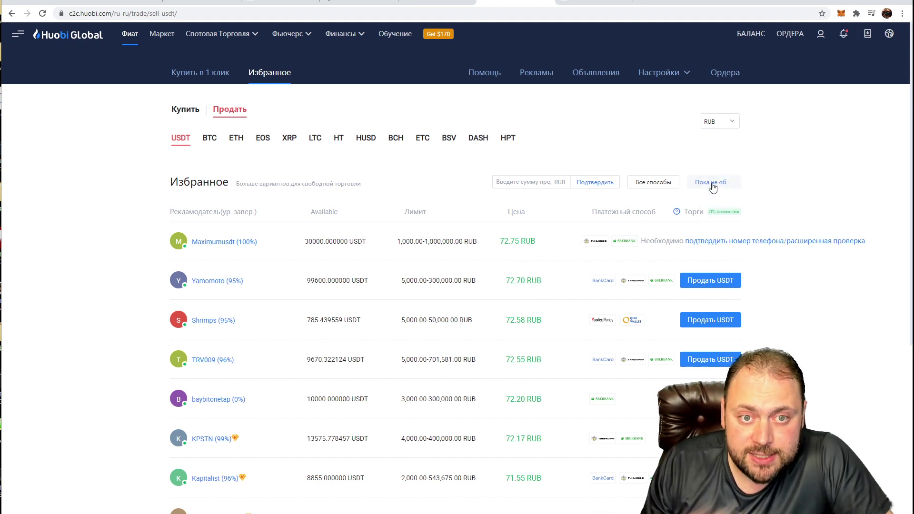
click(713, 187)
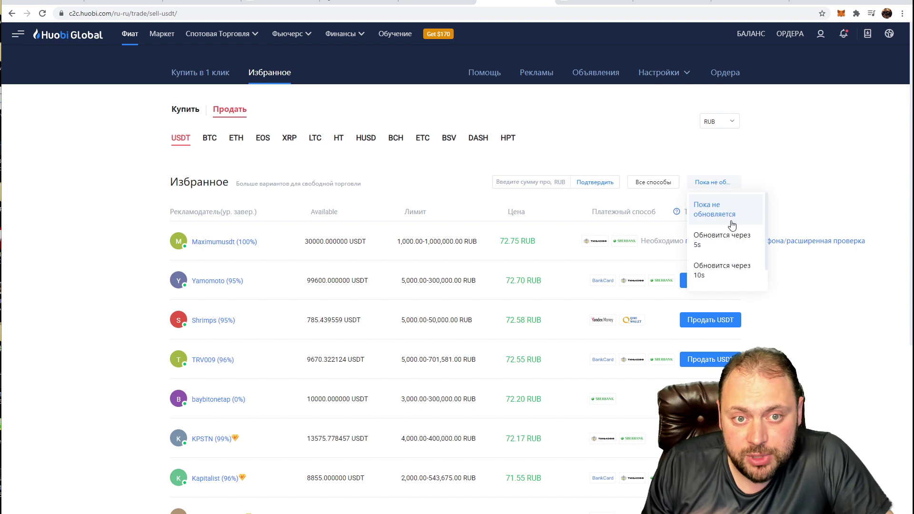
click(721, 273)
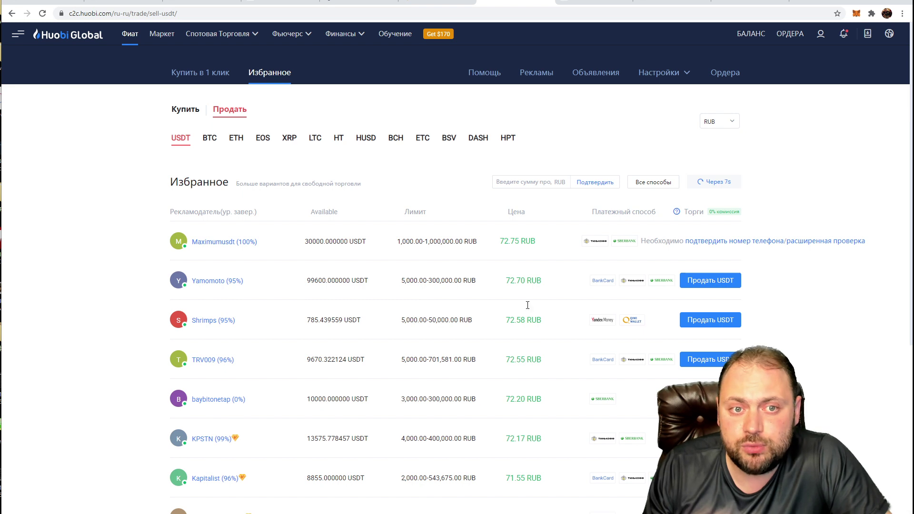
Filter the USDT sell offers by the payment method Сбербанк and check the first offer's upper limit.
click(643, 186)
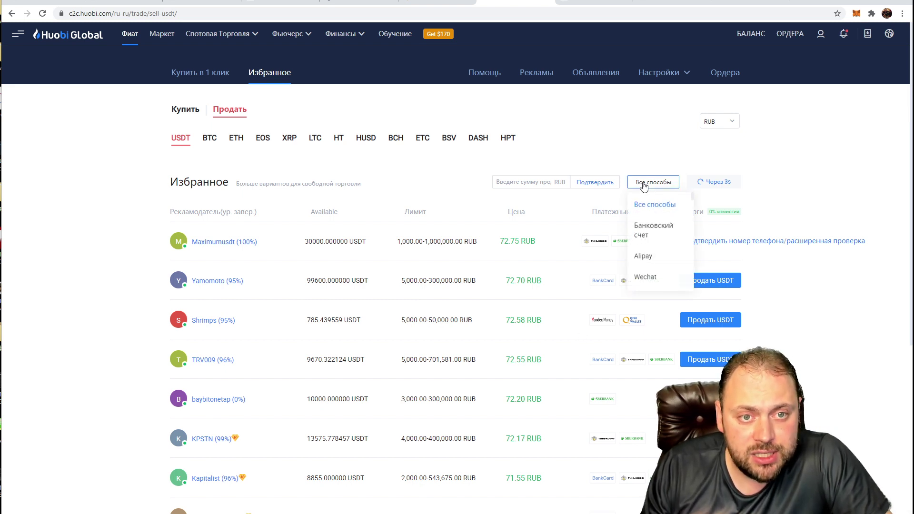
scroll(662, 249, down, 3)
scroll(662, 249, down, 5)
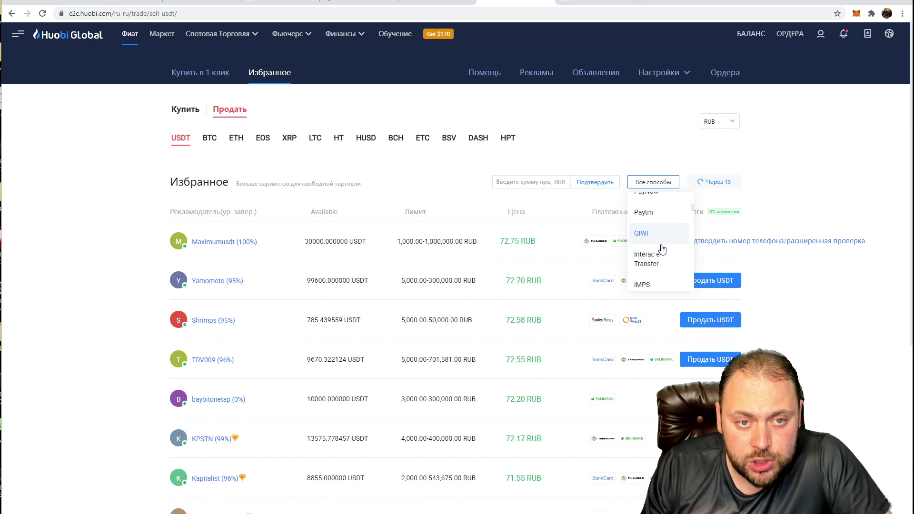
scroll(662, 252, down, 5)
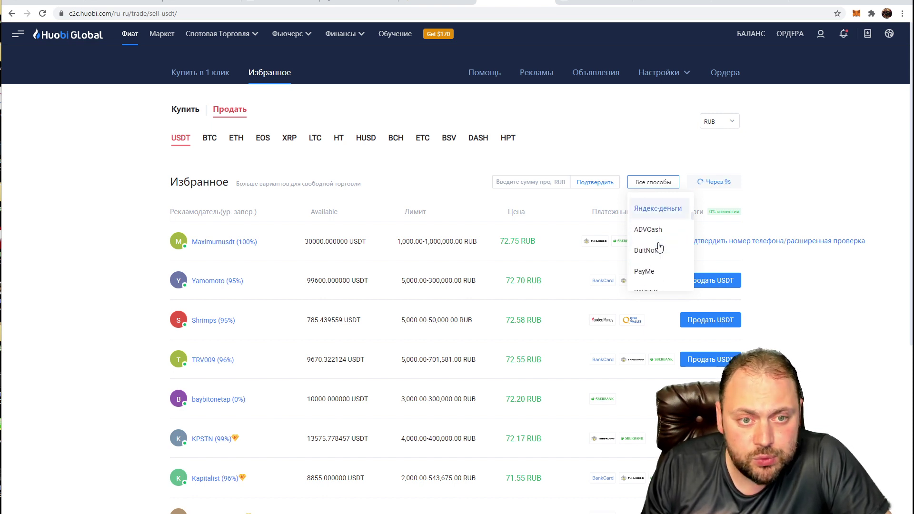
scroll(667, 243, down, 3)
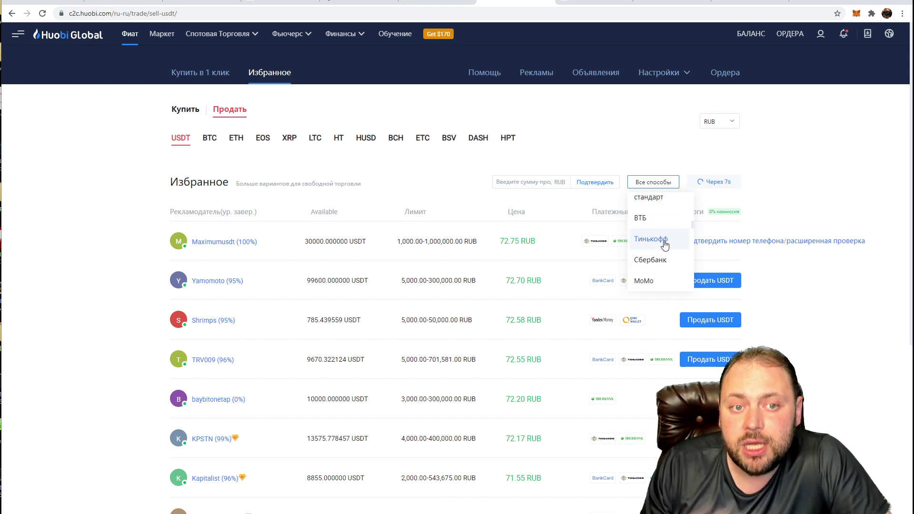
click(655, 222)
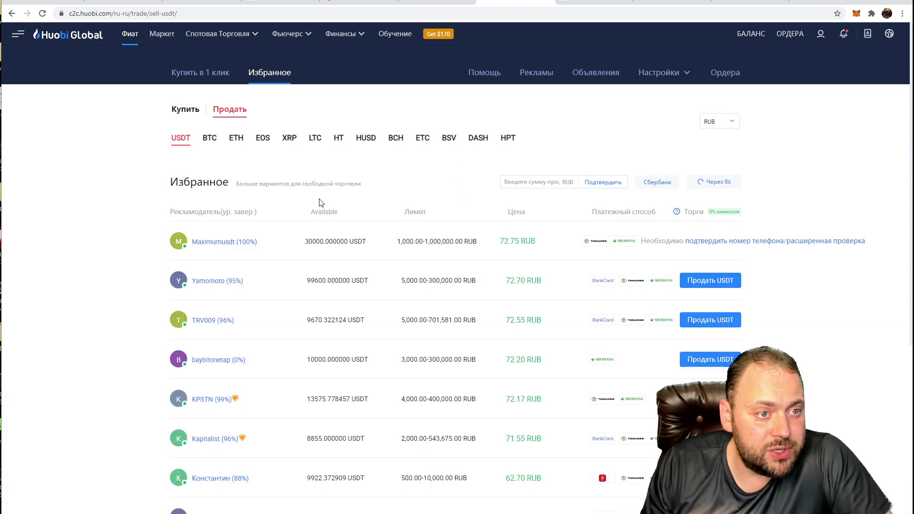
drag(425, 241, 456, 241)
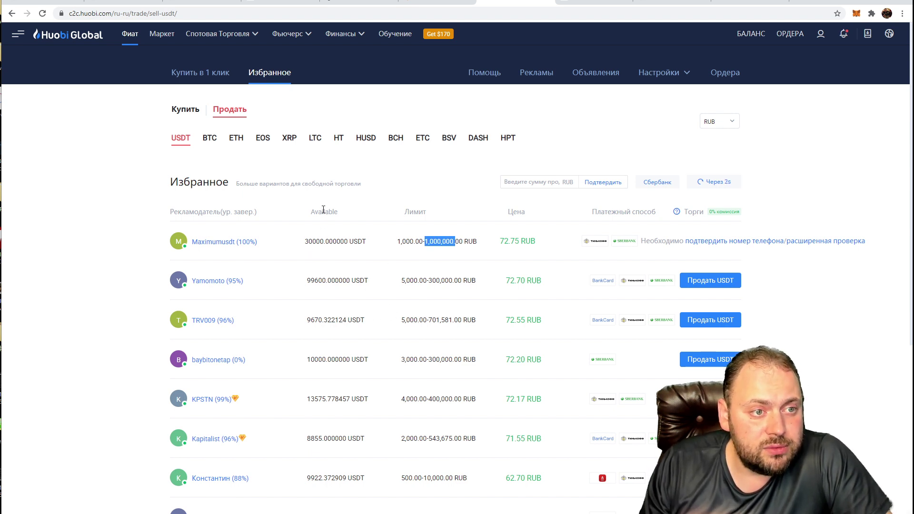
Try translating the offer page into Russian with Google Translate and restore the original language.
right_click(351, 199)
click(399, 303)
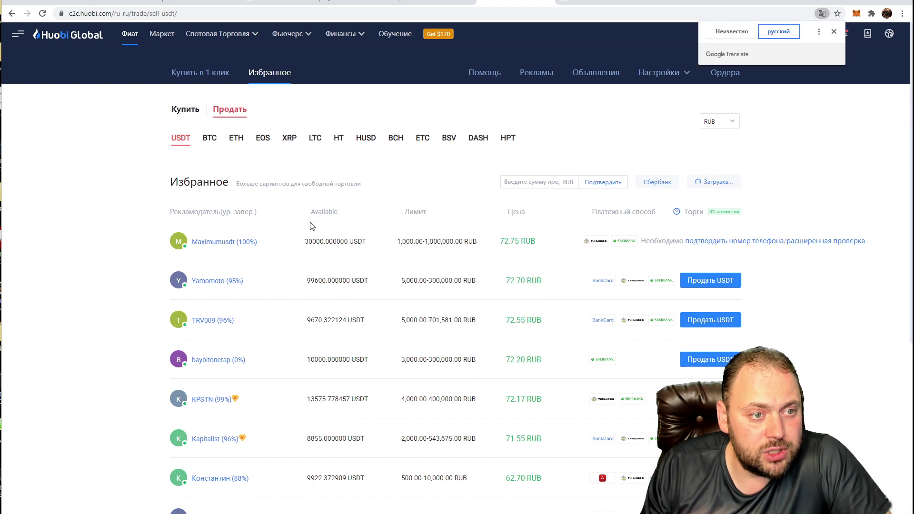
click(728, 33)
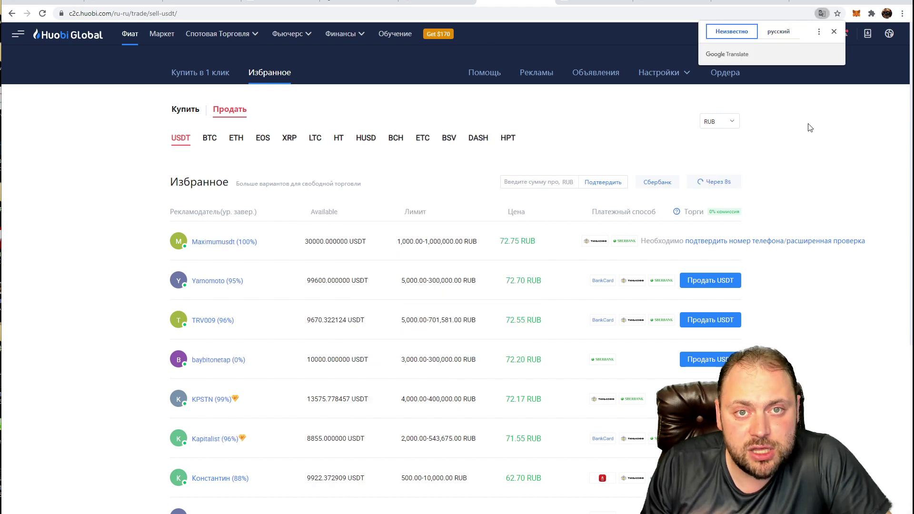
click(834, 32)
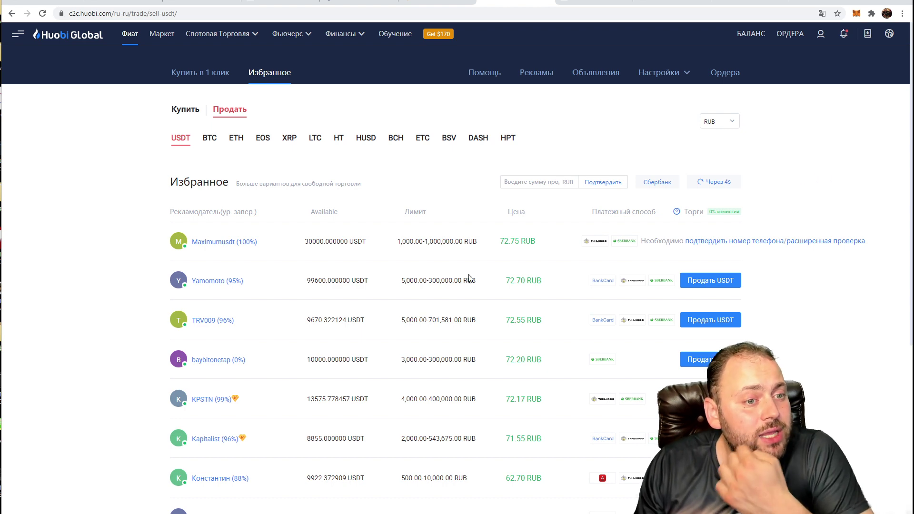
Look through the Сбербанк offers and enter 7500 RUB as the sale amount to narrow the list.
scroll(434, 306, down, 7)
scroll(436, 405, up, 3)
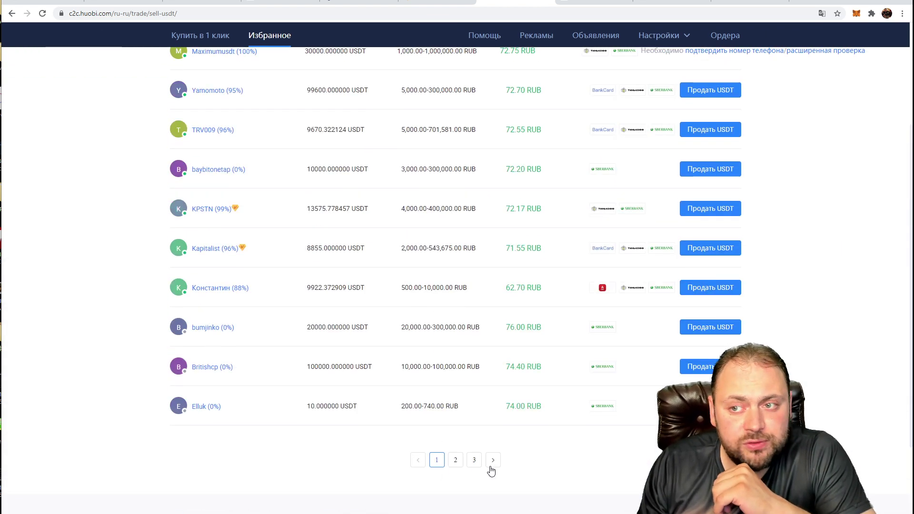
scroll(491, 471, up, 4)
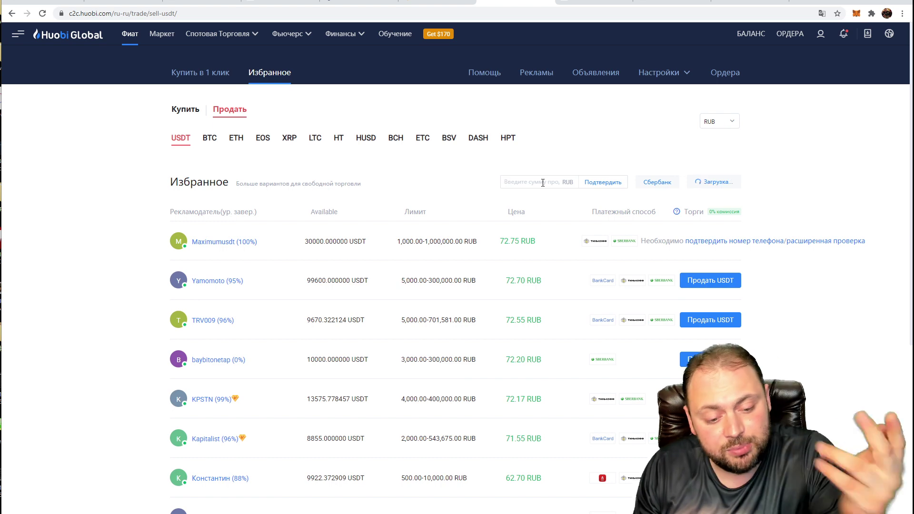
click(542, 183)
text(7500)
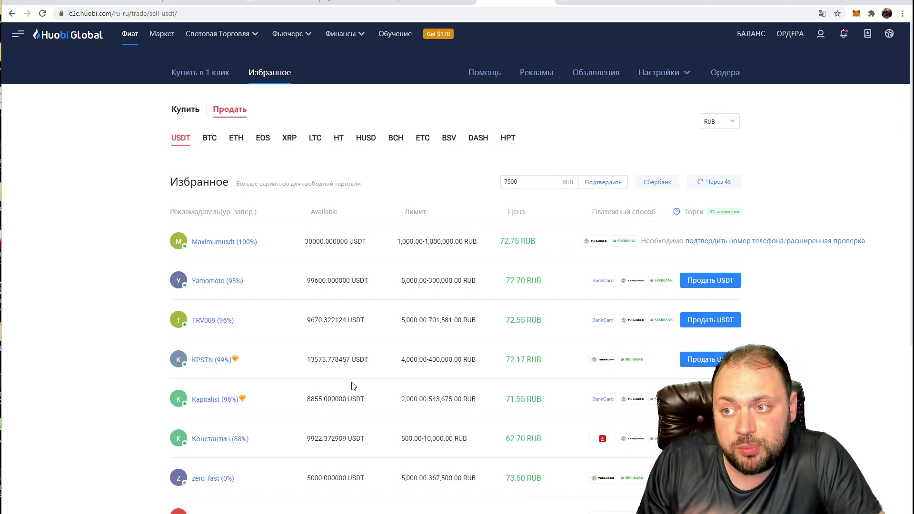
Compare the USDT sell prices of the online and offline advertisers on the first page of offers.
scroll(280, 326, down, 1)
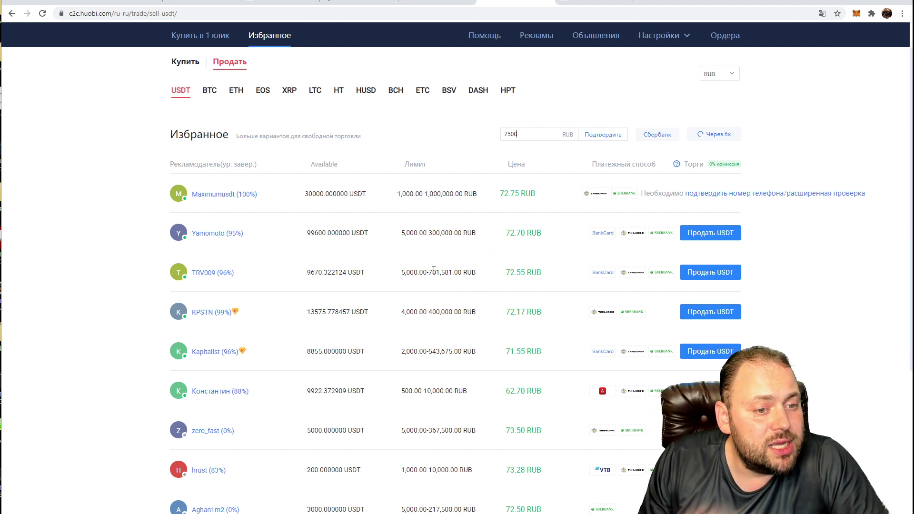
scroll(435, 269, up, 1)
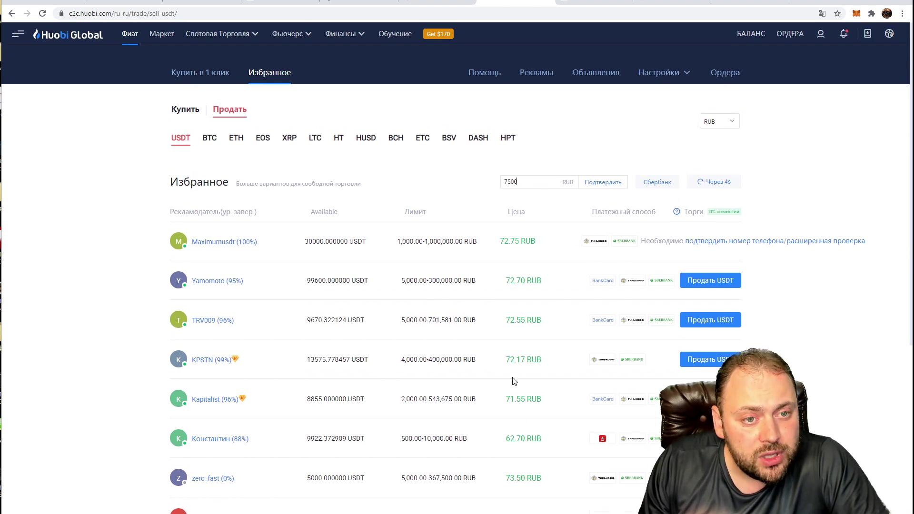
scroll(524, 429, down, 1)
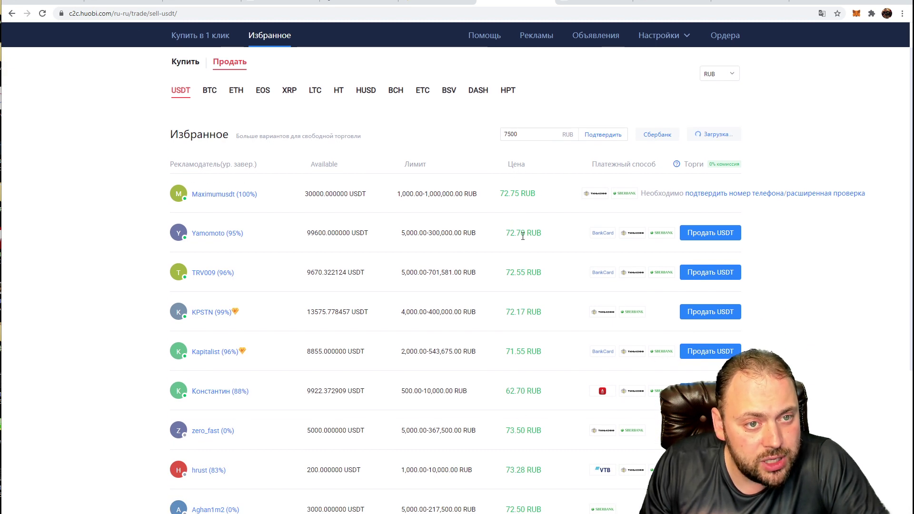
drag(509, 193, 526, 193)
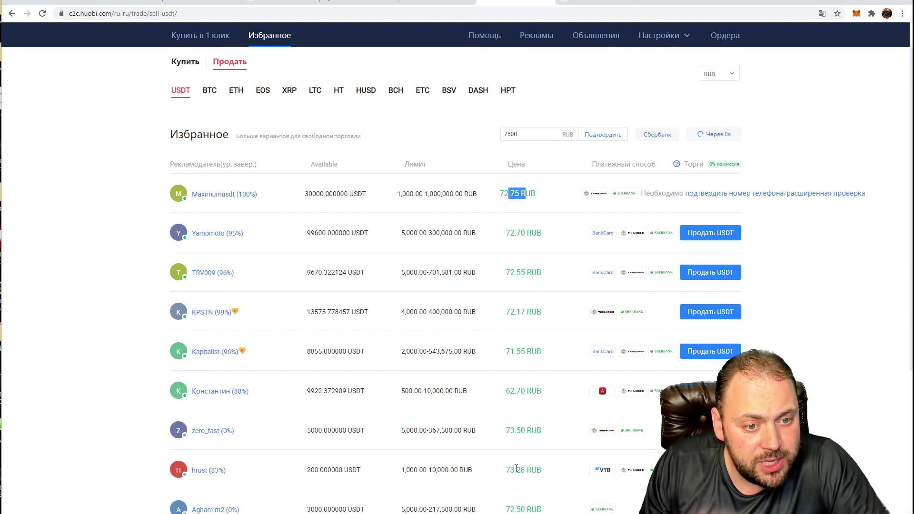
drag(514, 469, 537, 470)
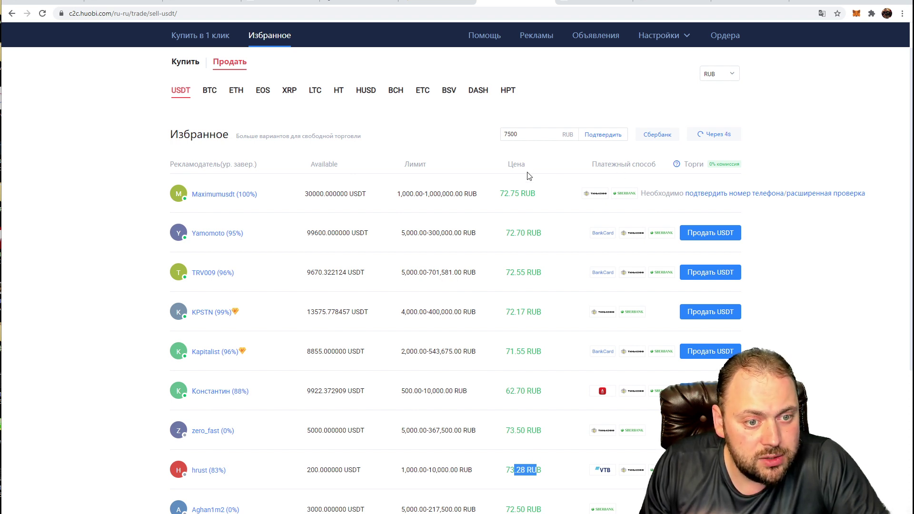
drag(509, 391, 531, 390)
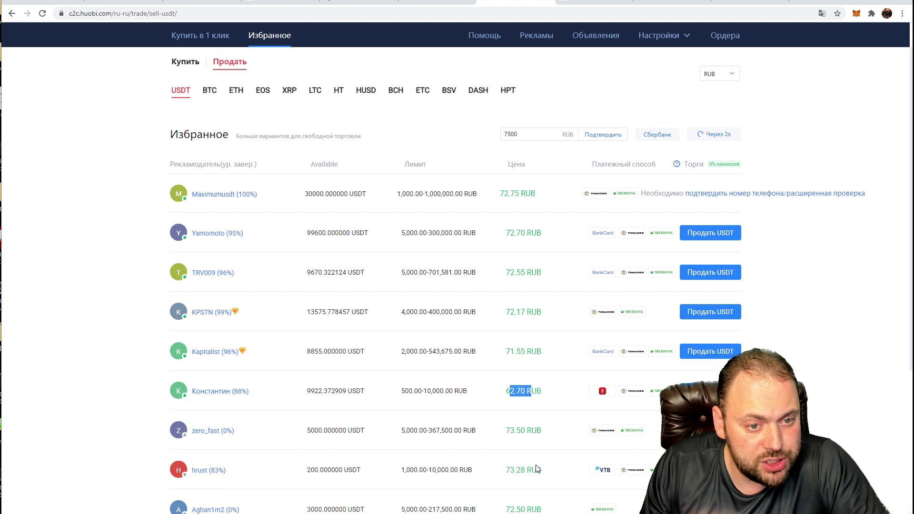
drag(514, 474, 526, 473)
scroll(524, 472, down, 2)
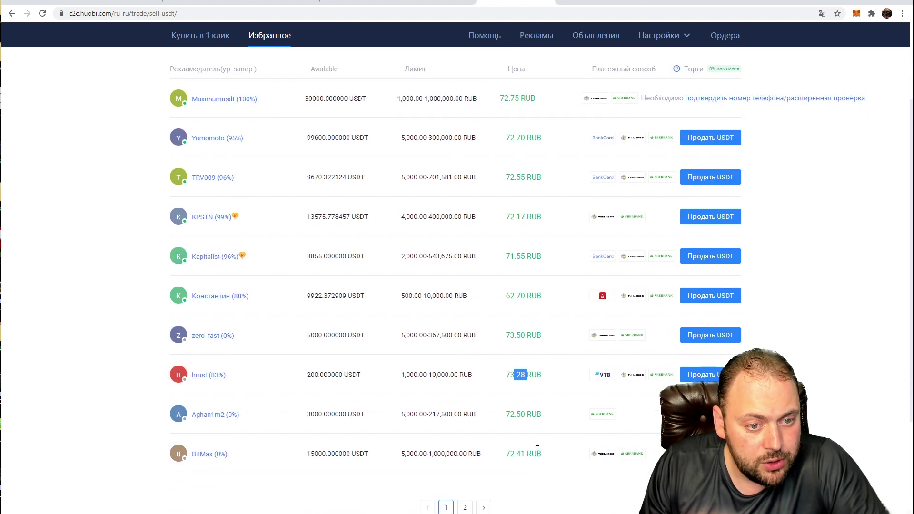
Review the second page of sell offers and return to the first to compare its highest prices.
click(466, 509)
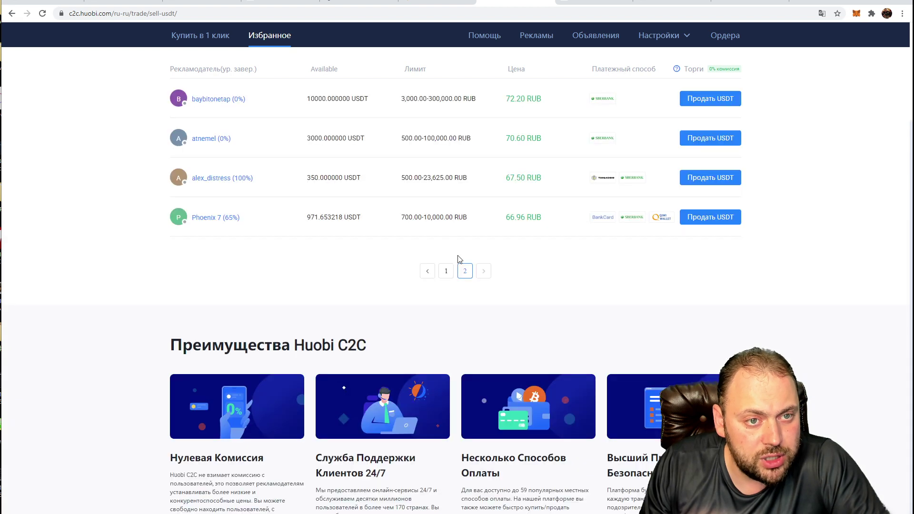
scroll(471, 281, up, 3)
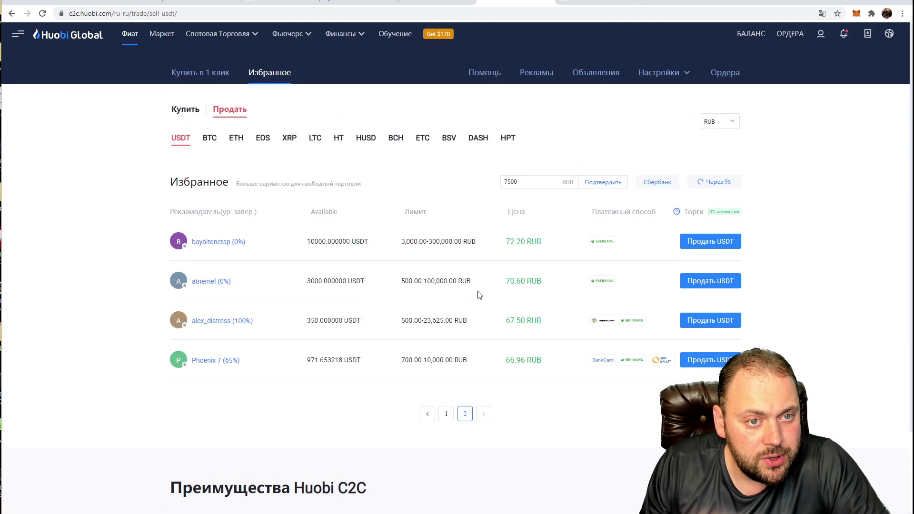
click(446, 413)
scroll(535, 339, down, 2)
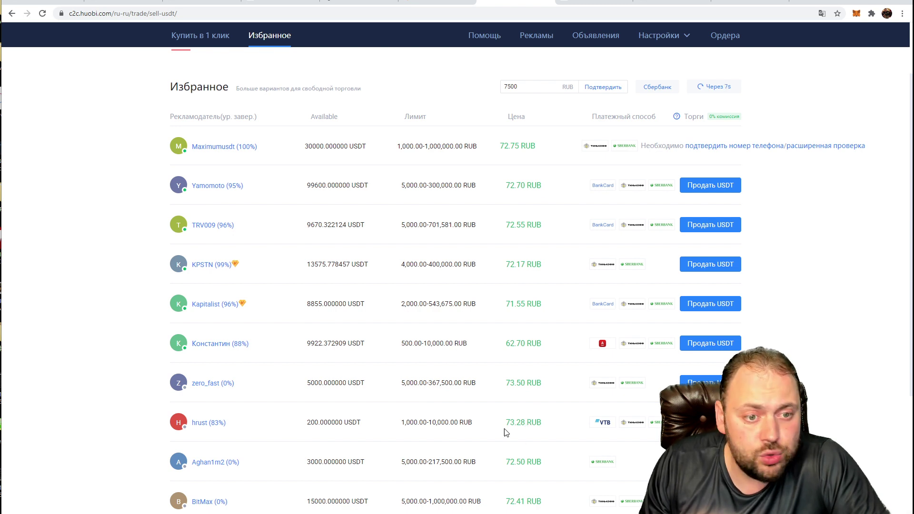
drag(511, 425, 521, 424)
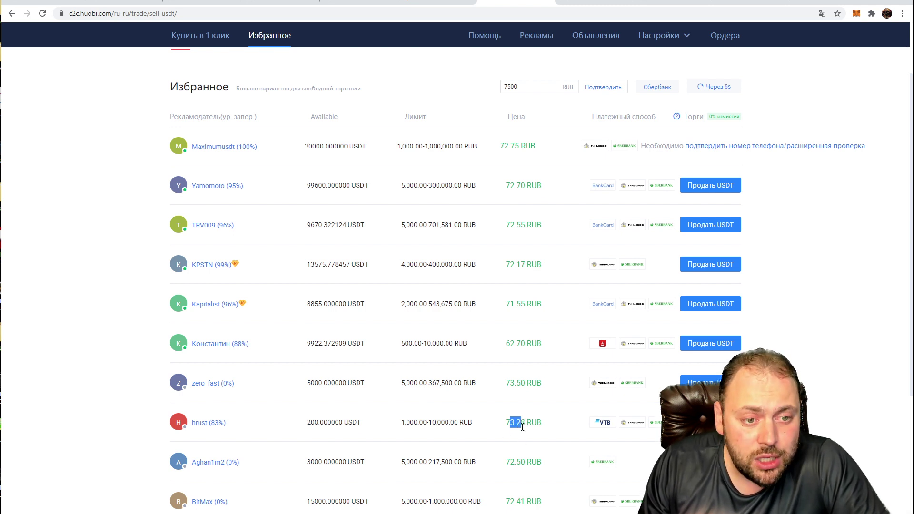
drag(514, 388, 525, 386)
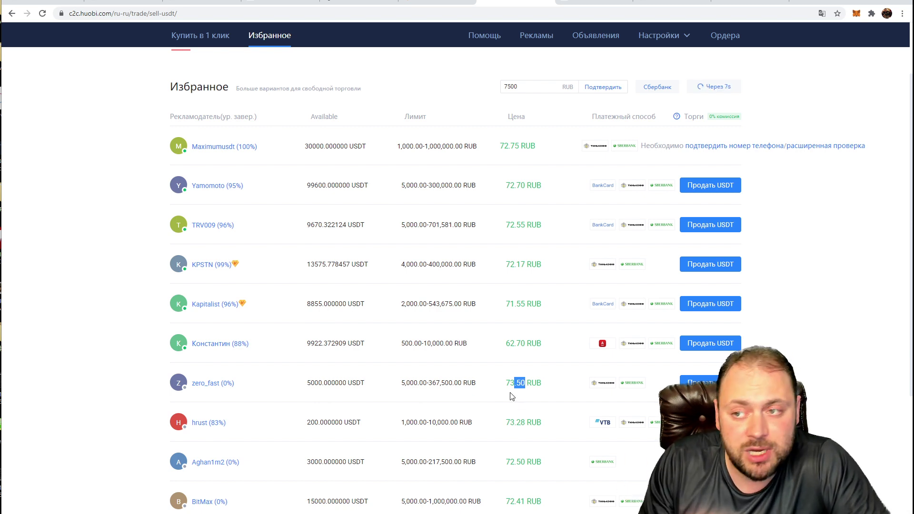
Switch to Binance P2P, filter its USDT sell offers by Сбербанк, and check the top price for comparison.
click(422, 3)
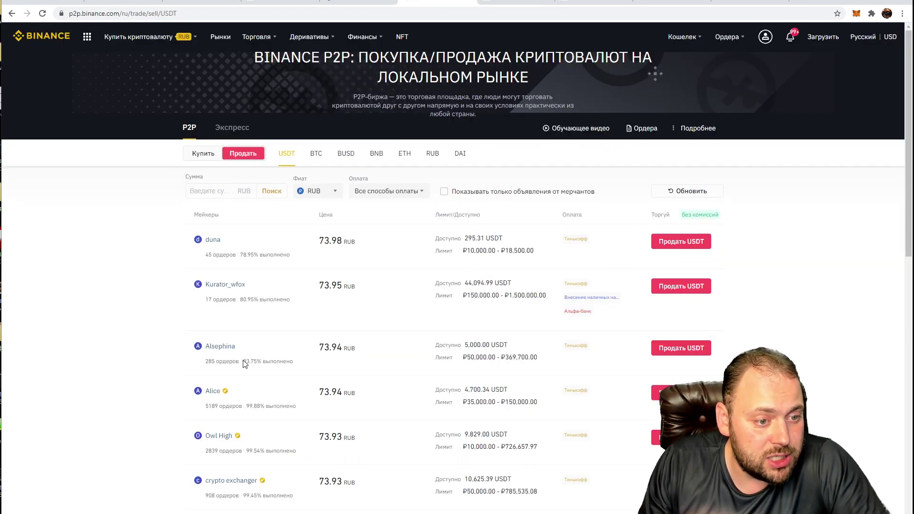
scroll(239, 356, down, 2)
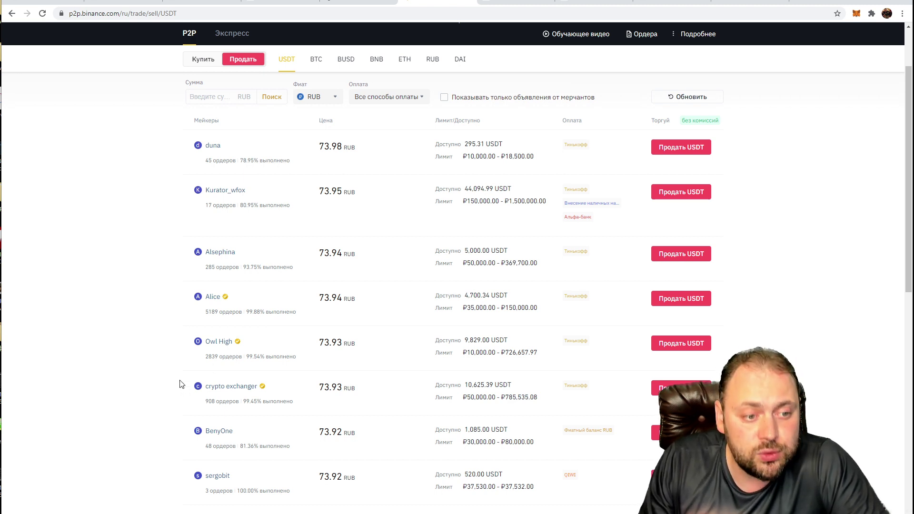
scroll(181, 377, down, 2)
scroll(181, 376, up, 4)
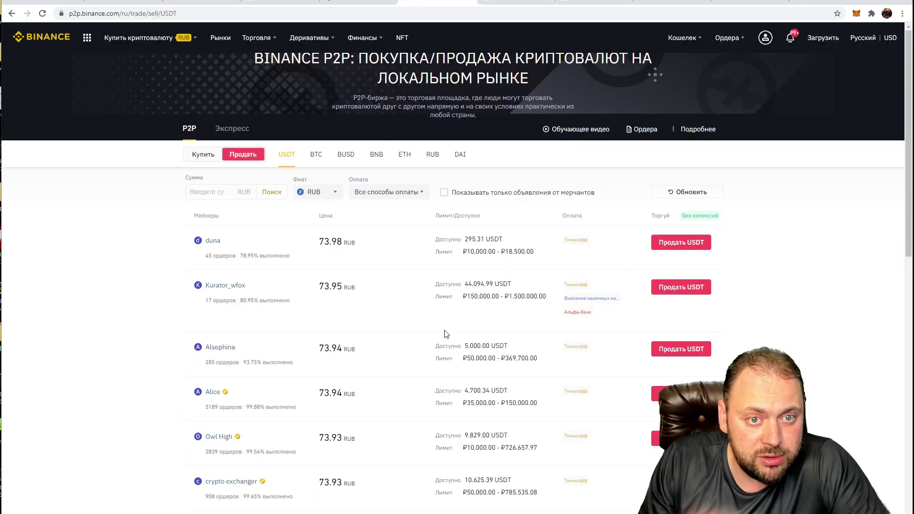
click(394, 201)
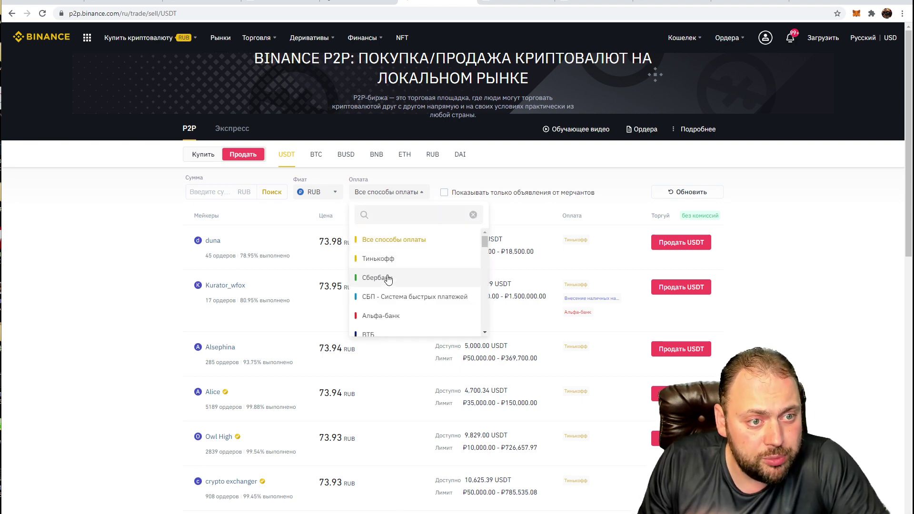
click(388, 279)
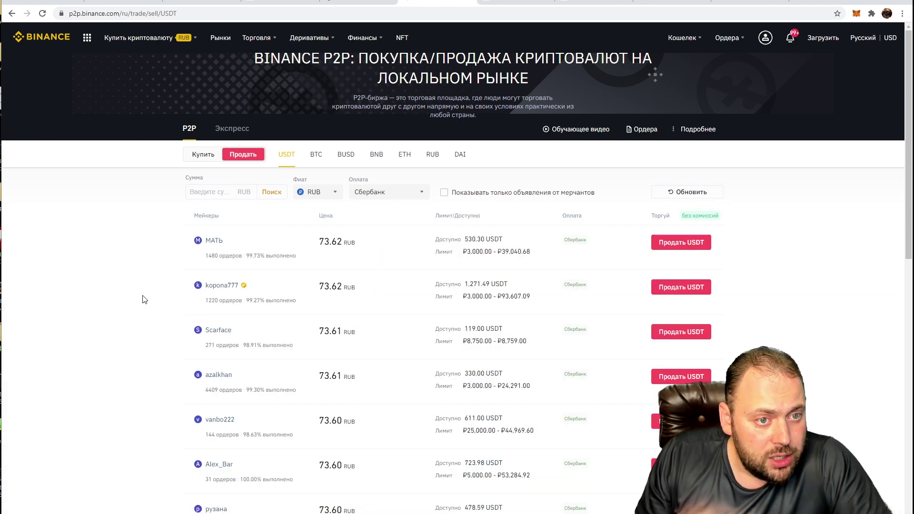
drag(331, 243, 355, 243)
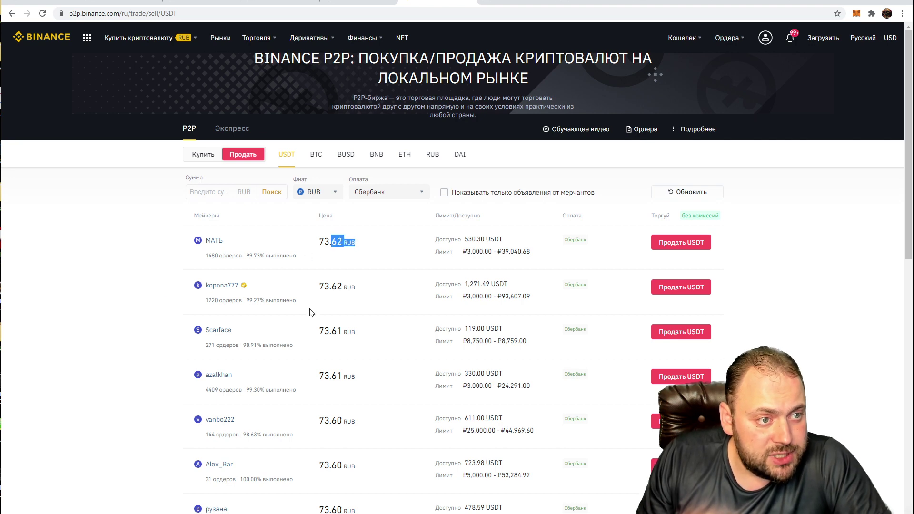
Review the Binance P2P sell offers, checking prices down the page and the top offer's limits and completion rate.
scroll(310, 310, down, 2)
scroll(340, 433, down, 2)
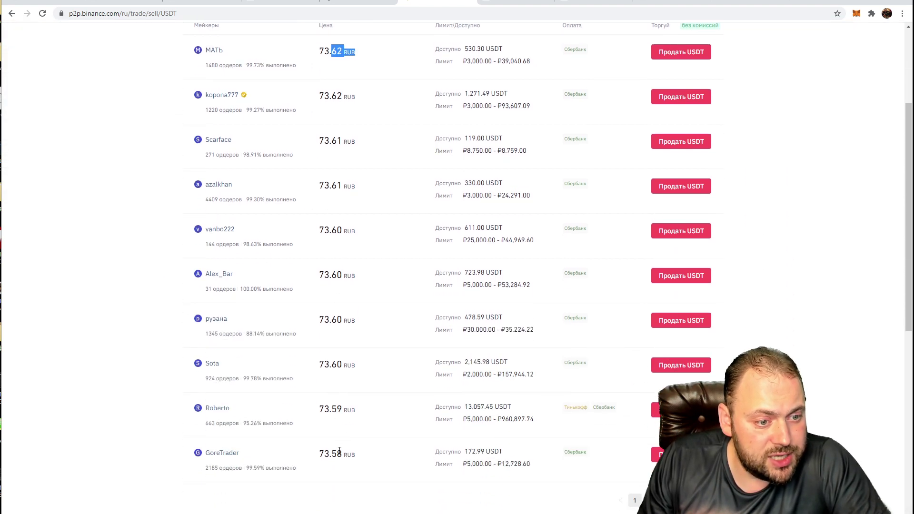
scroll(357, 353, up, 4)
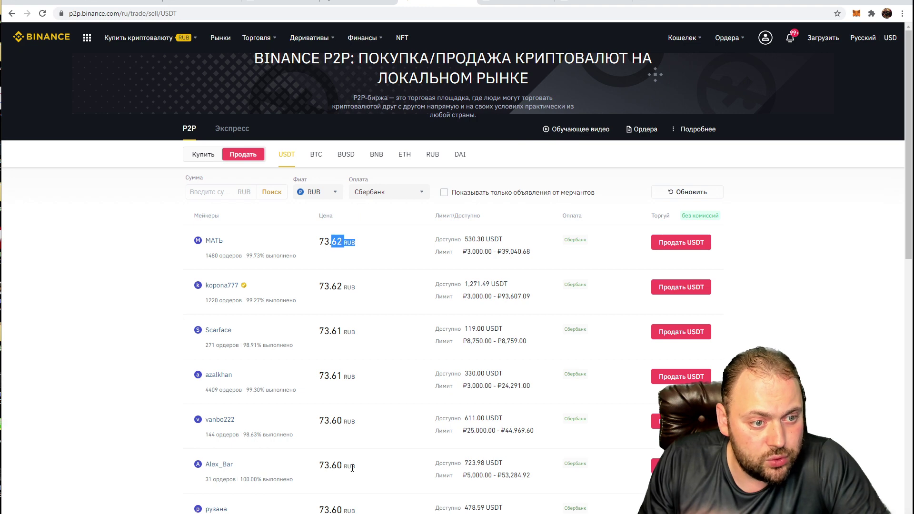
scroll(323, 487, down, 2)
scroll(340, 496, up, 2)
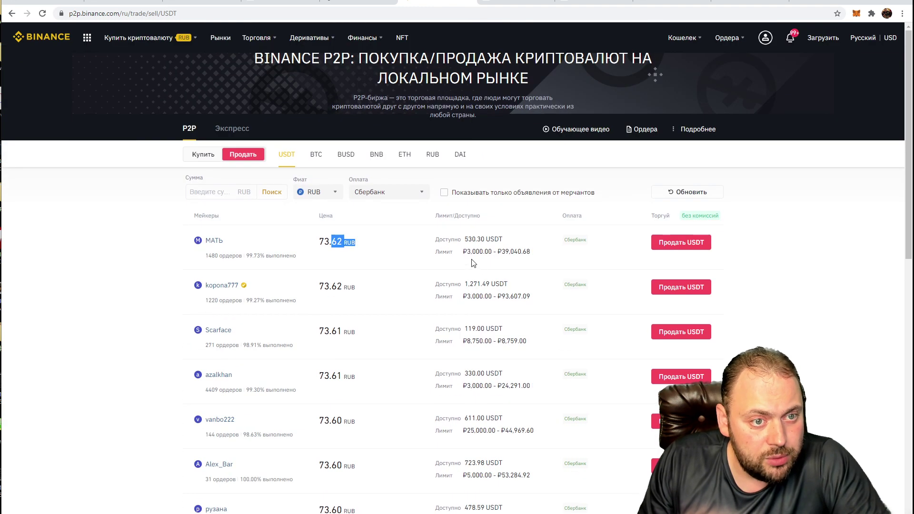
drag(479, 254, 519, 253)
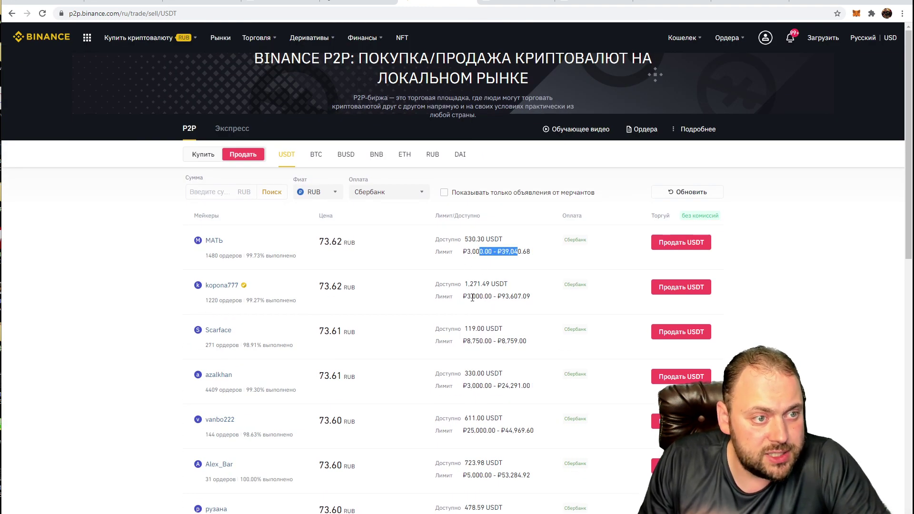
drag(248, 257, 286, 264)
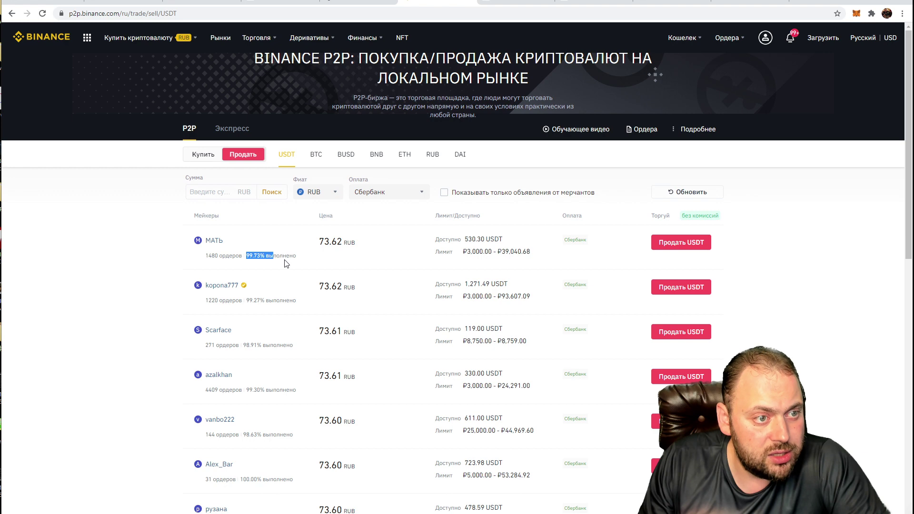
Switch back to Huobi's USDT sell offers and compare the online and offline advertisers' prices with those on Binance.
click(510, 5)
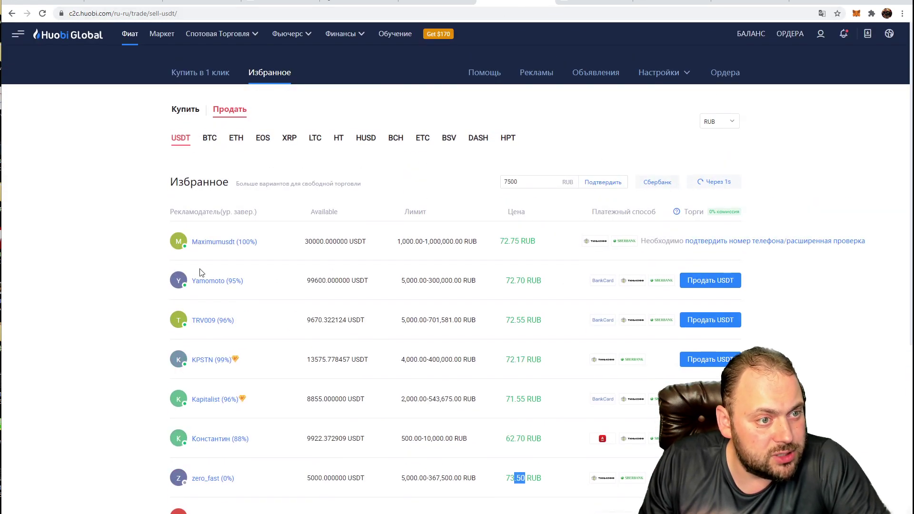
scroll(229, 452, down, 3)
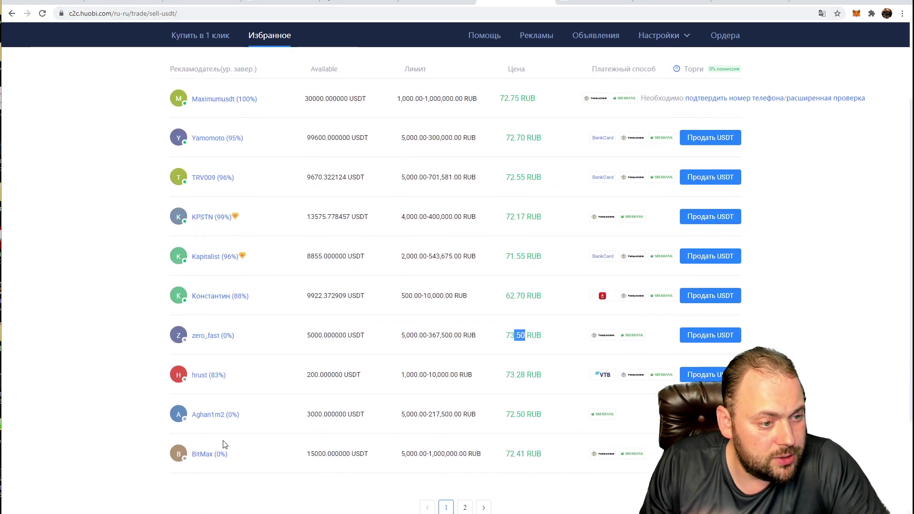
scroll(251, 409, up, 3)
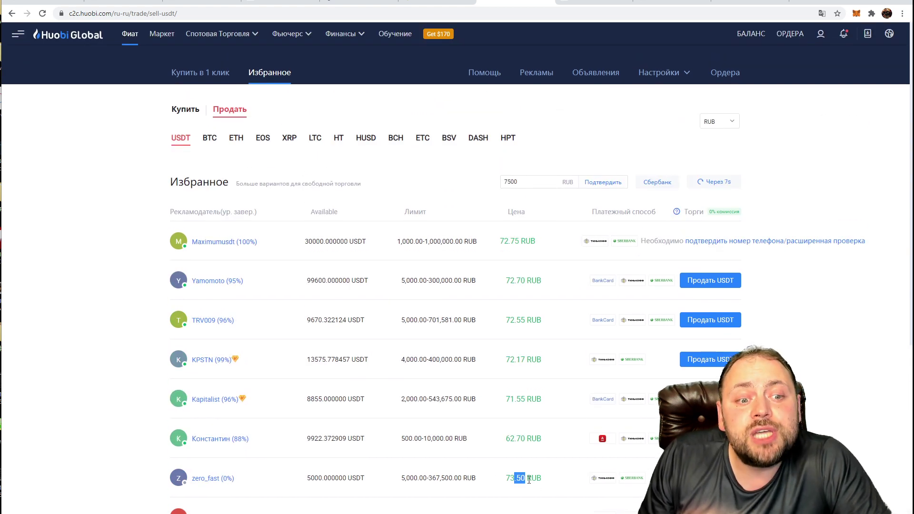
double_click(529, 479)
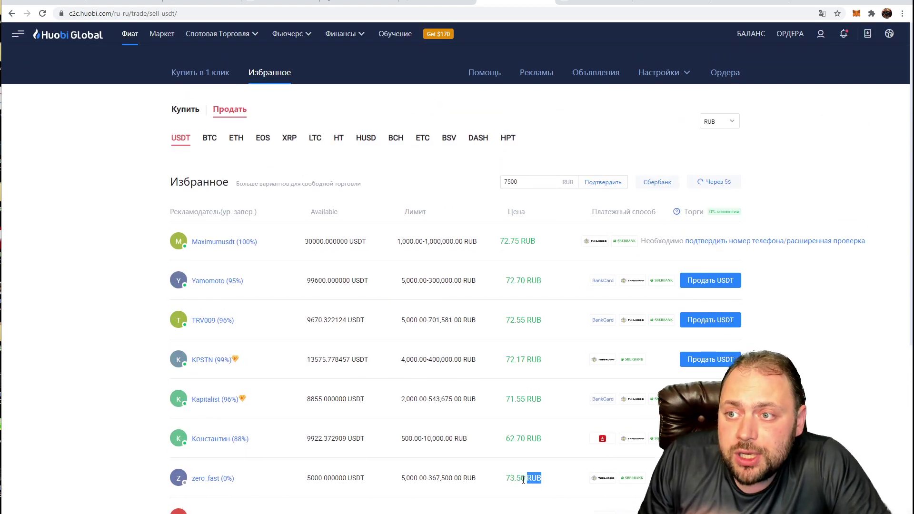
double_click(519, 478)
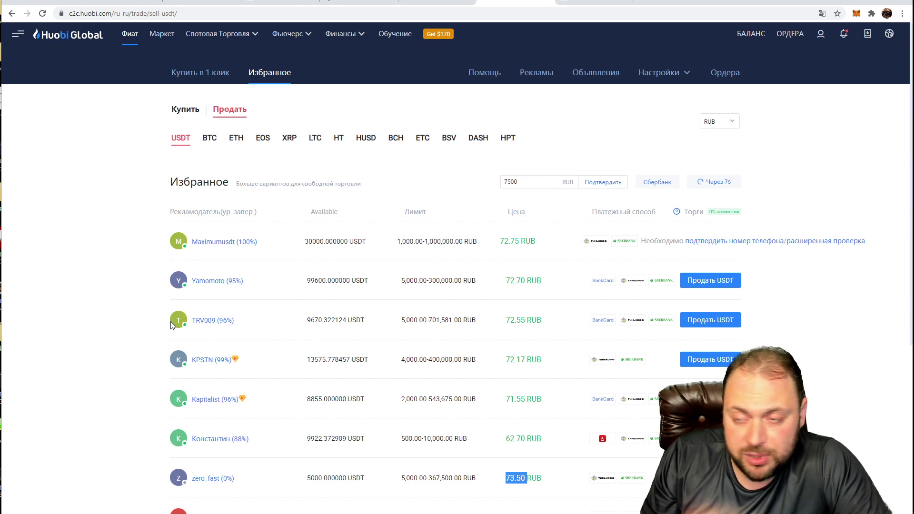
scroll(250, 418, down, 1)
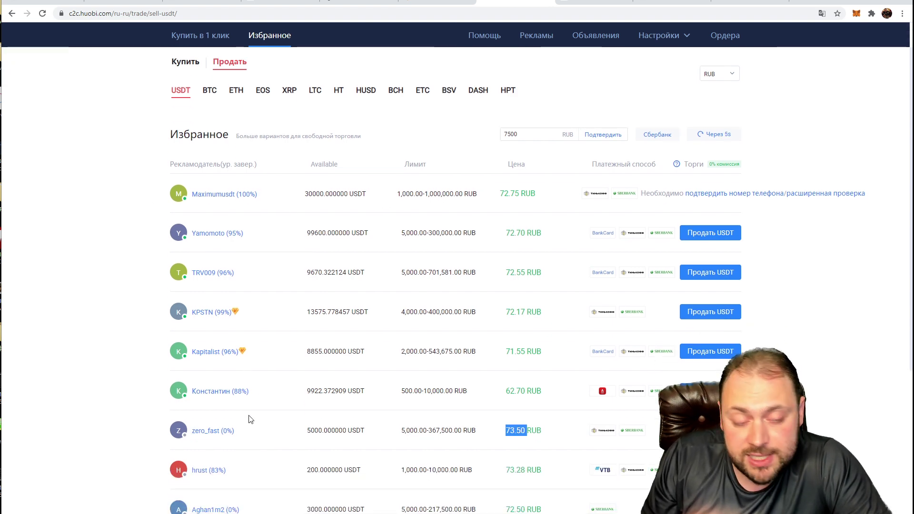
scroll(496, 351, down, 2)
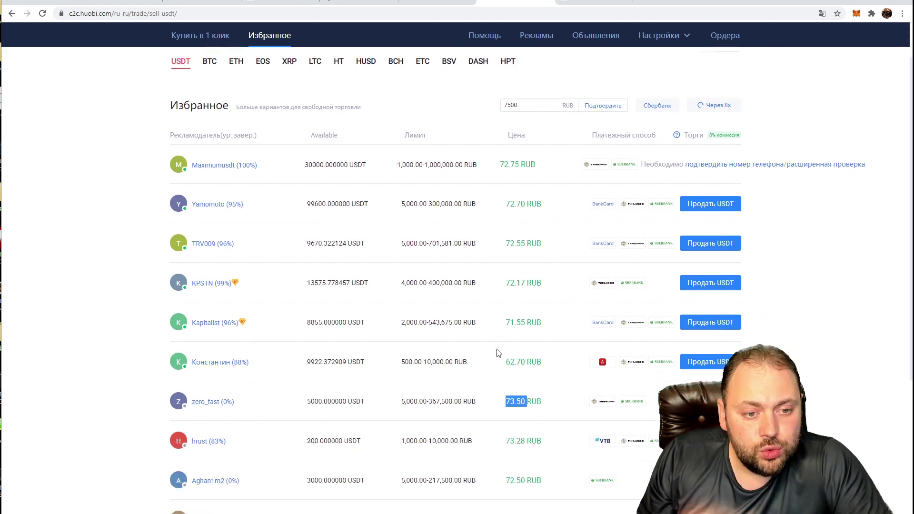
drag(505, 335, 547, 338)
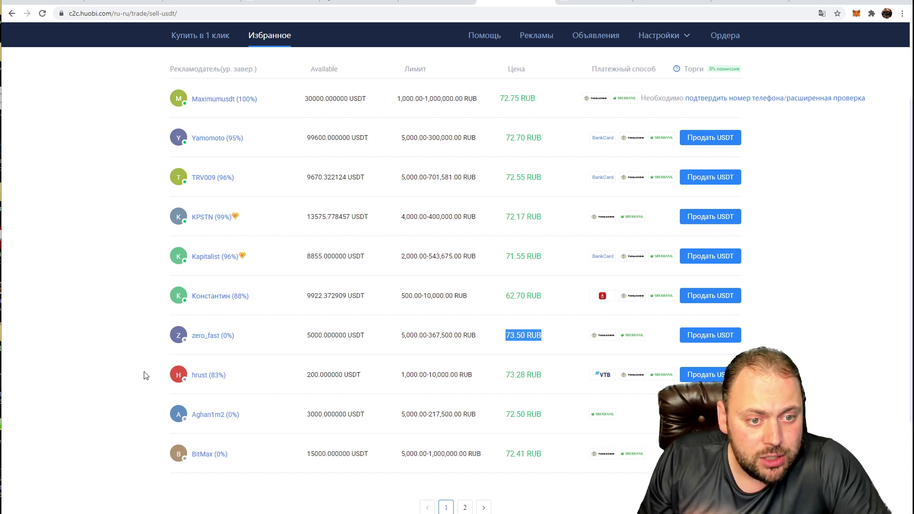
scroll(164, 367, up, 2)
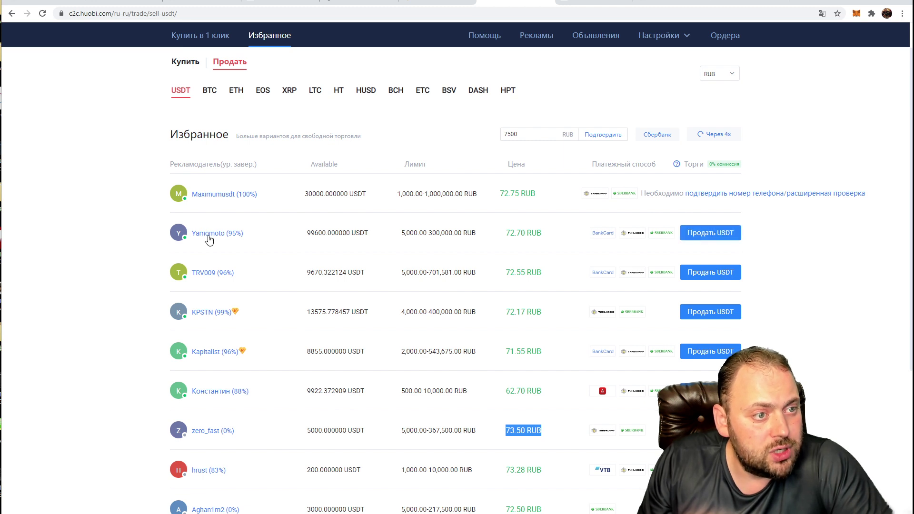
Try to sell to the advertiser offering 72.70 RUB, follow the prompt to enable a payment method, and read the notification.
click(710, 233)
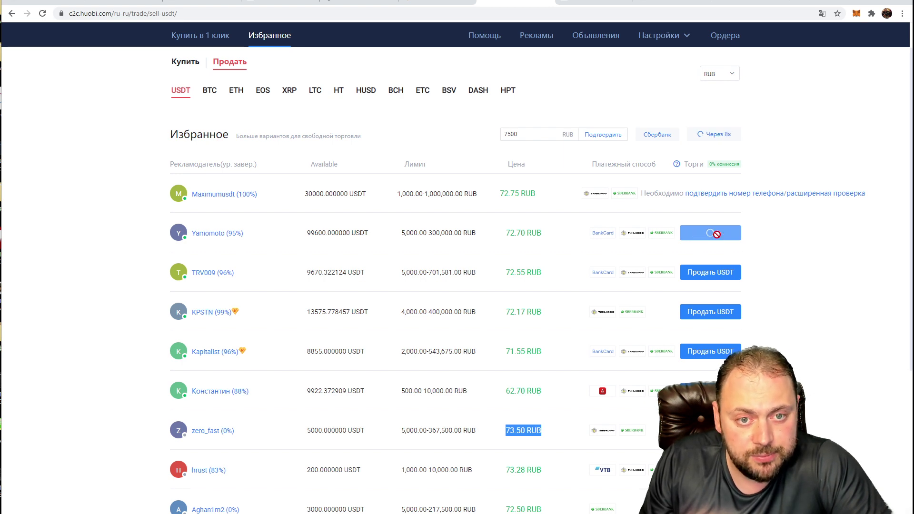
drag(308, 297, 642, 299)
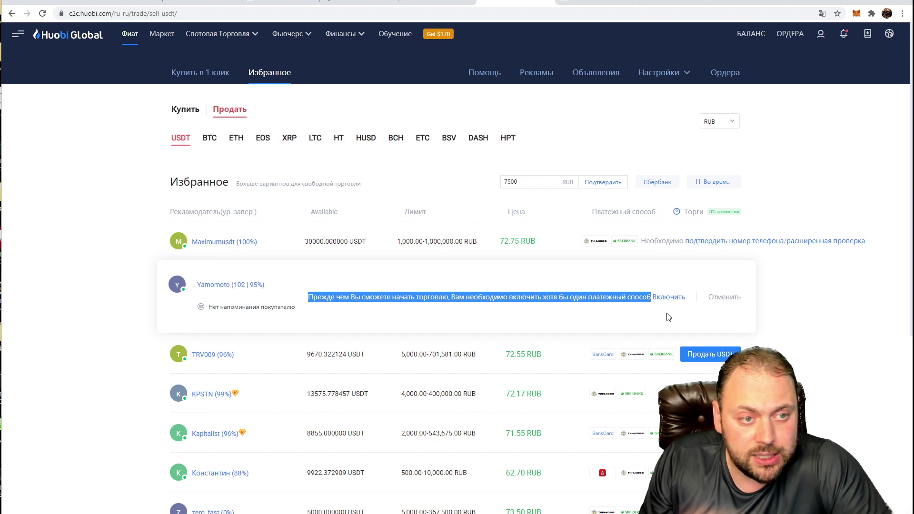
click(667, 299)
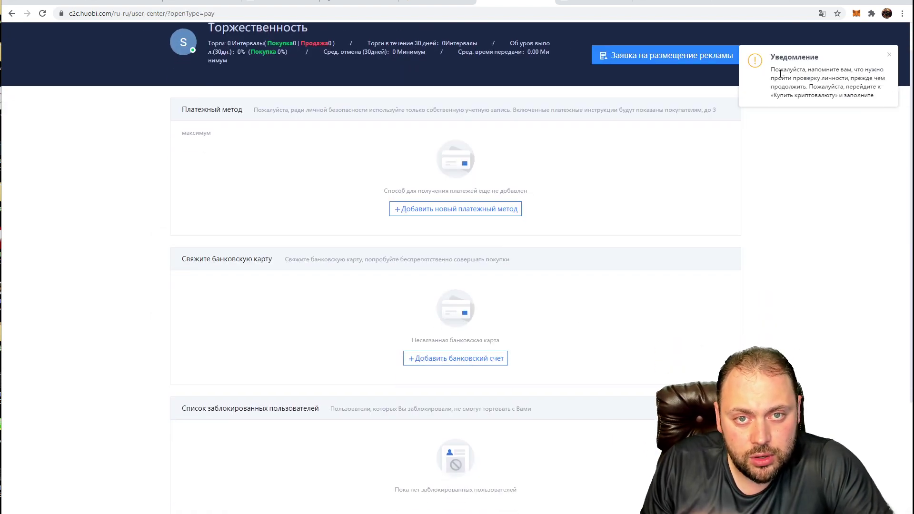
drag(783, 70, 853, 86)
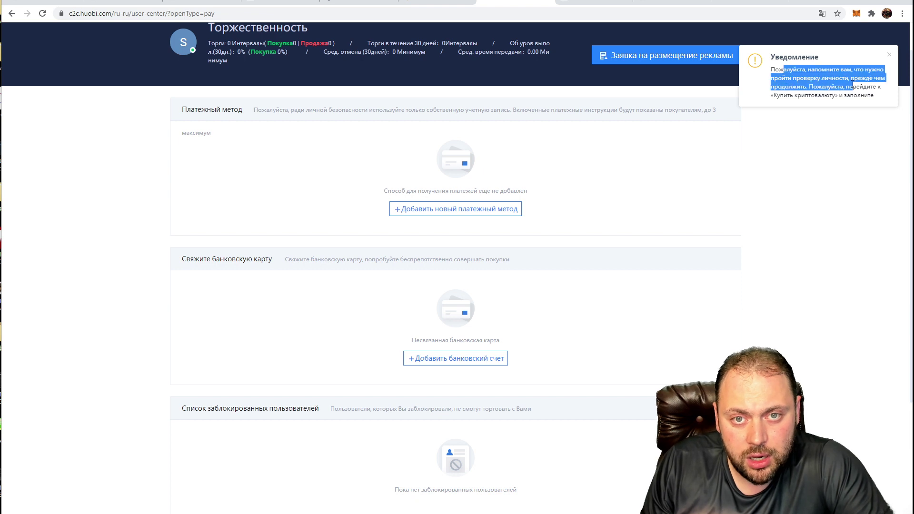
click(757, 62)
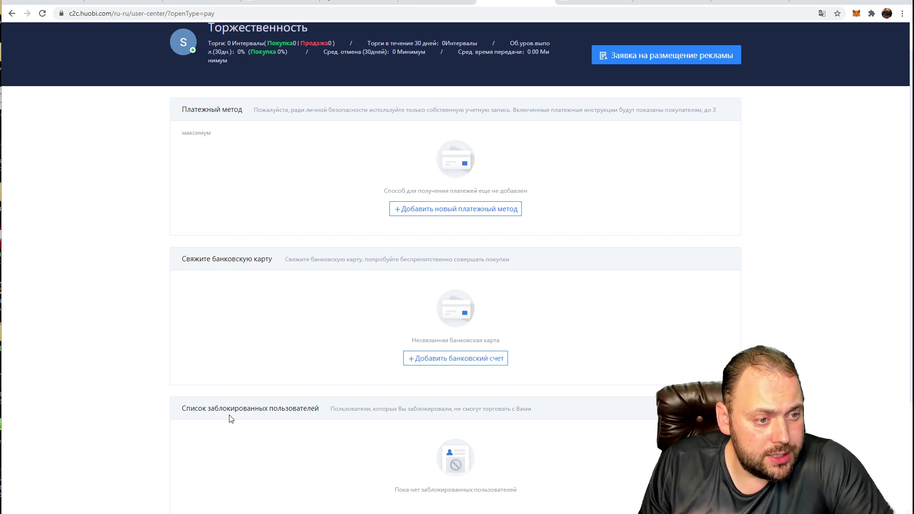
Start adding a new payment method and browse its list of payment options.
drag(255, 410, 284, 410)
scroll(408, 330, up, 1)
click(459, 257)
click(439, 333)
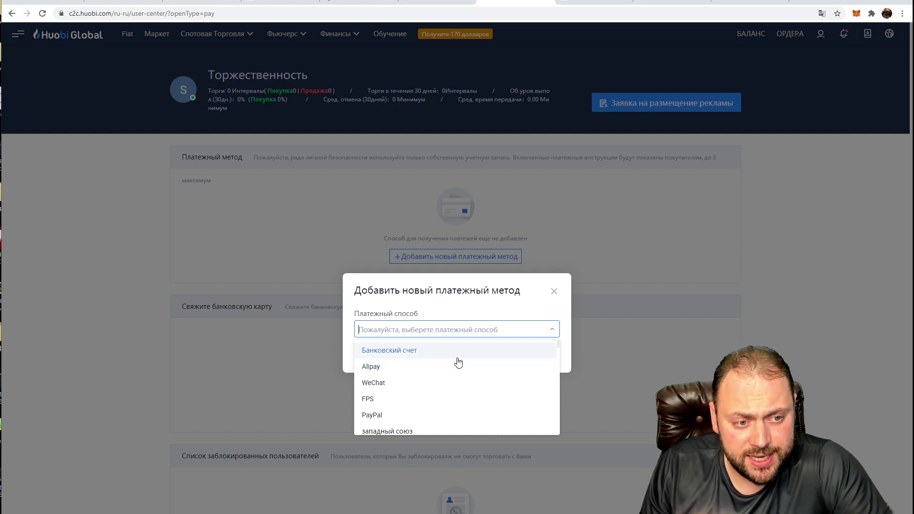
scroll(458, 374, down, 1)
scroll(450, 403, down, 3)
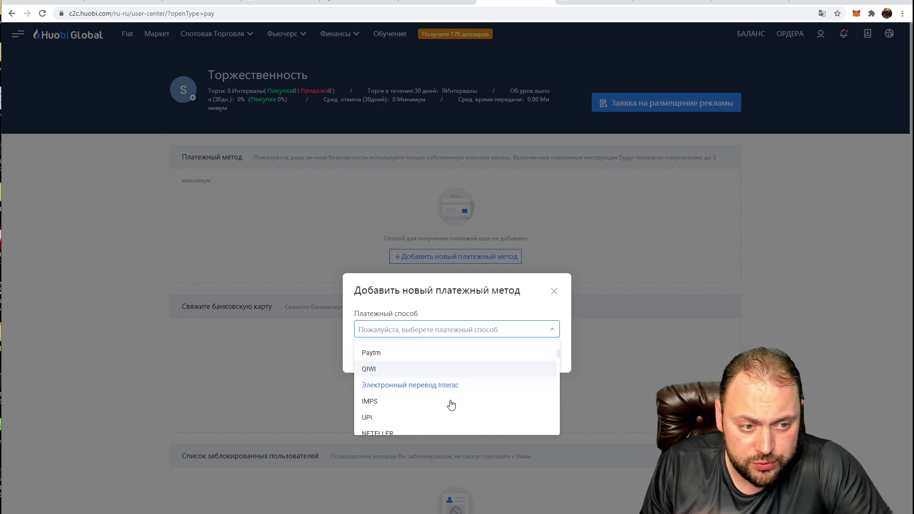
scroll(450, 405, down, 2)
click(448, 402)
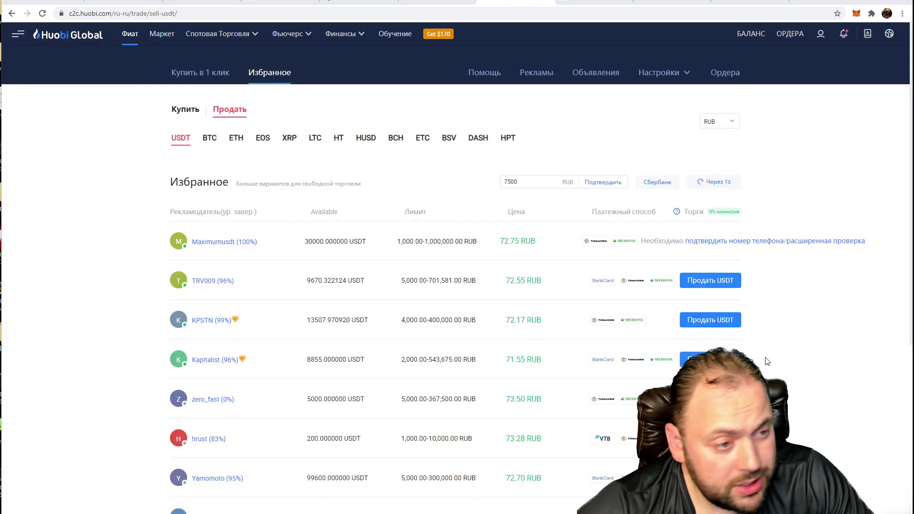
Open the 72.55 RUB sell offer and check its available amount, limits and price.
click(711, 281)
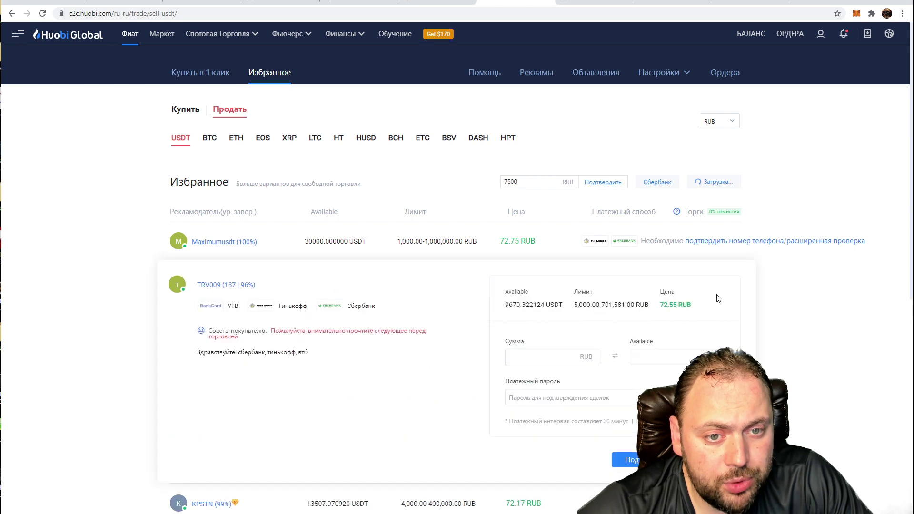
drag(540, 304, 650, 305)
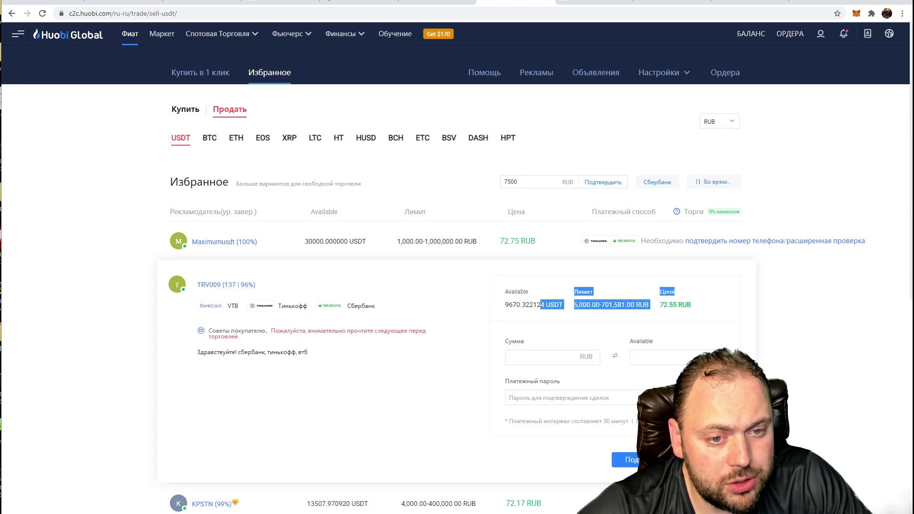
click(650, 305)
Transfer the full 127.107224 USDT from the Валютный account to the Фиатный account.
mouse_move(751, 34)
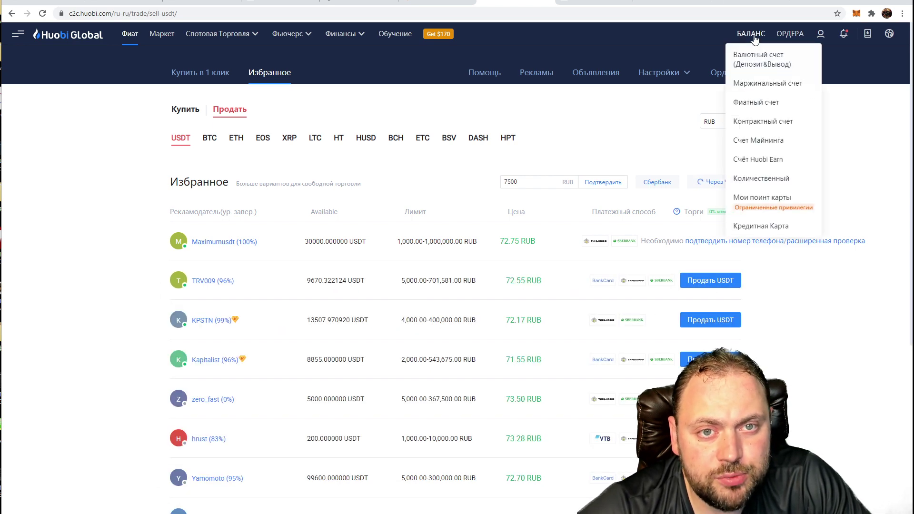
click(758, 106)
click(600, 97)
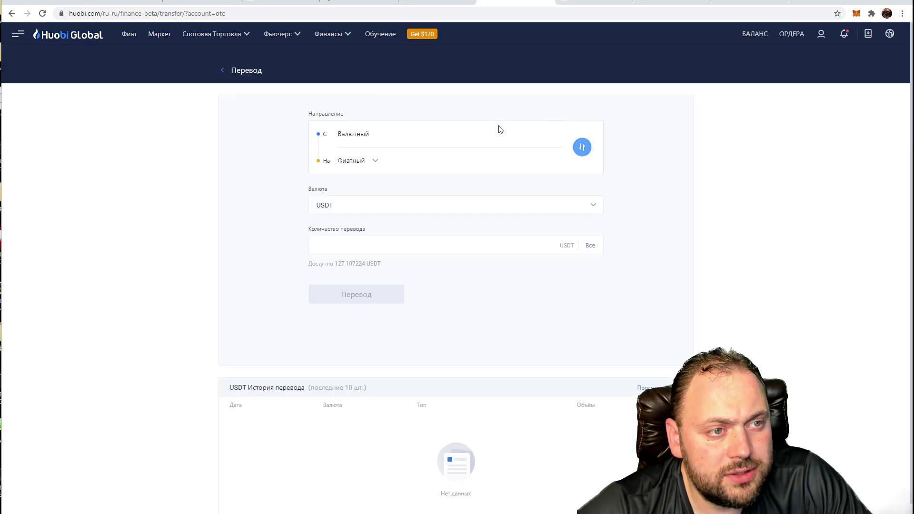
click(590, 245)
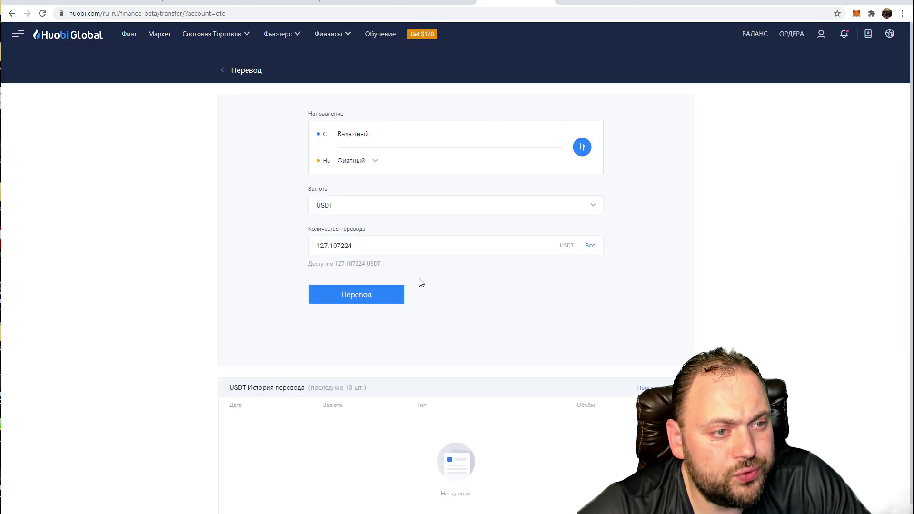
click(347, 298)
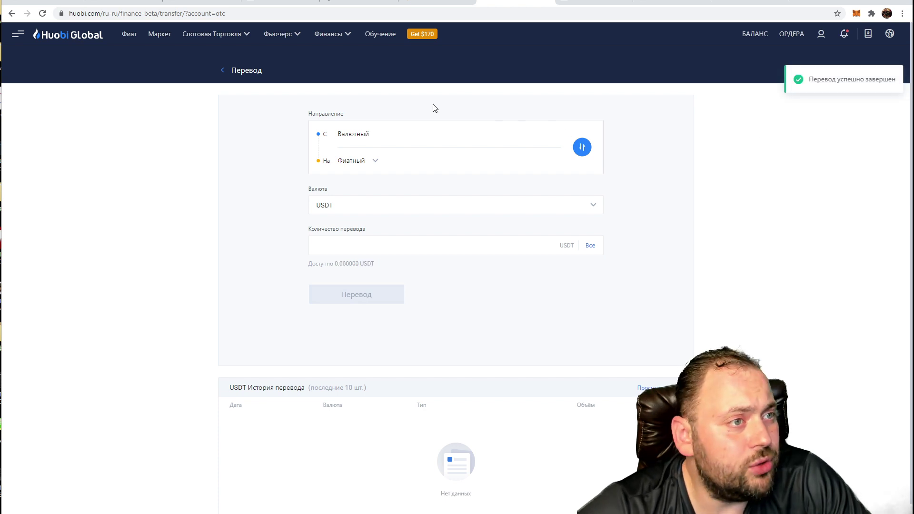
Return to the Избранное list of fiat sell offers and open the 72.55 RUB offer for a sale.
click(129, 38)
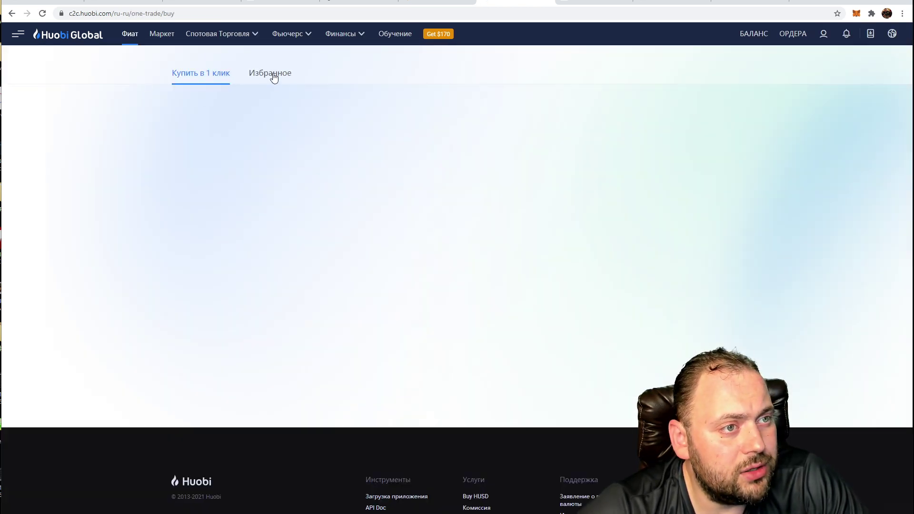
click(273, 74)
click(229, 109)
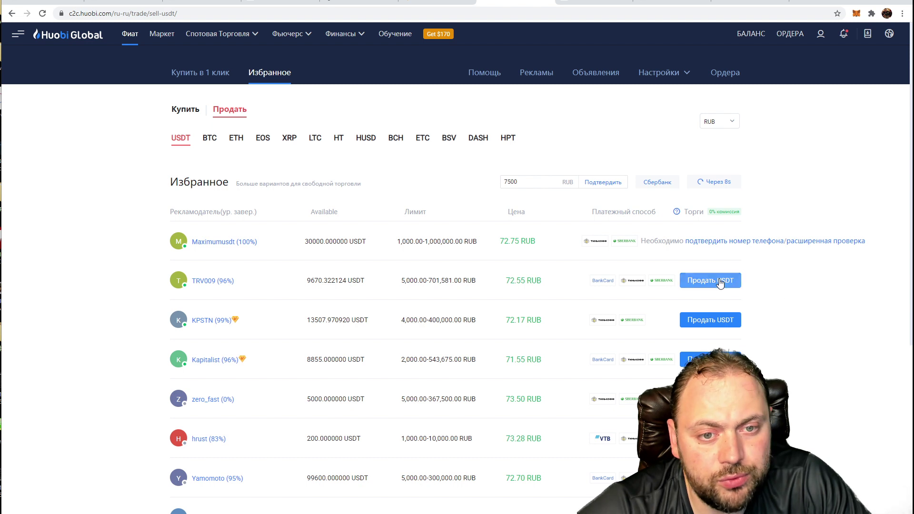
click(714, 281)
Fill in the maximum sale amount of 9221.62 RUB, enter the payment password, and submit the sell order.
click(543, 358)
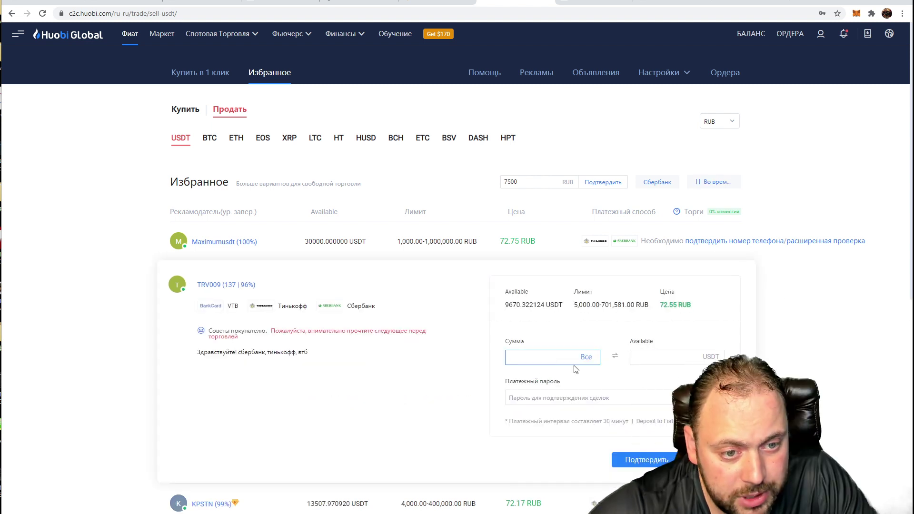
click(589, 360)
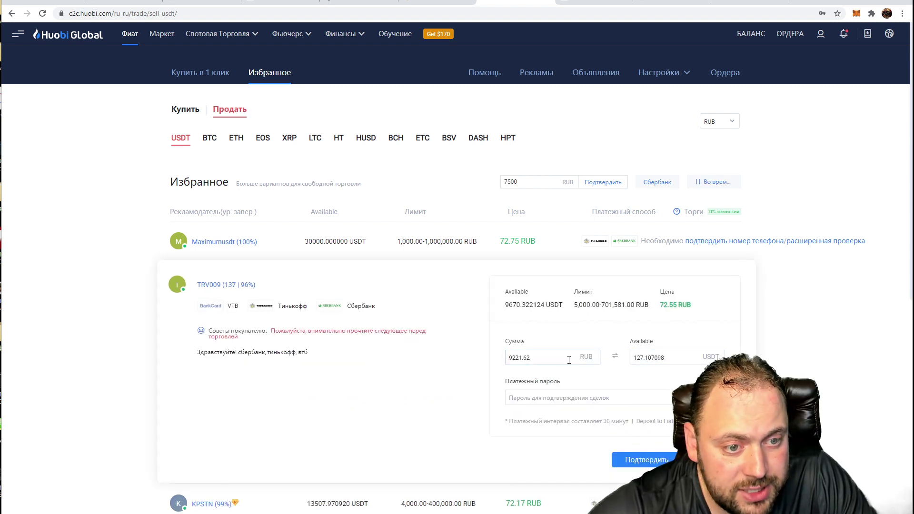
click(577, 398)
click(647, 460)
Read the buyer's greeting in the order chat and reply with "Привет, дорогой" and "Торгуем?".
drag(625, 203, 677, 204)
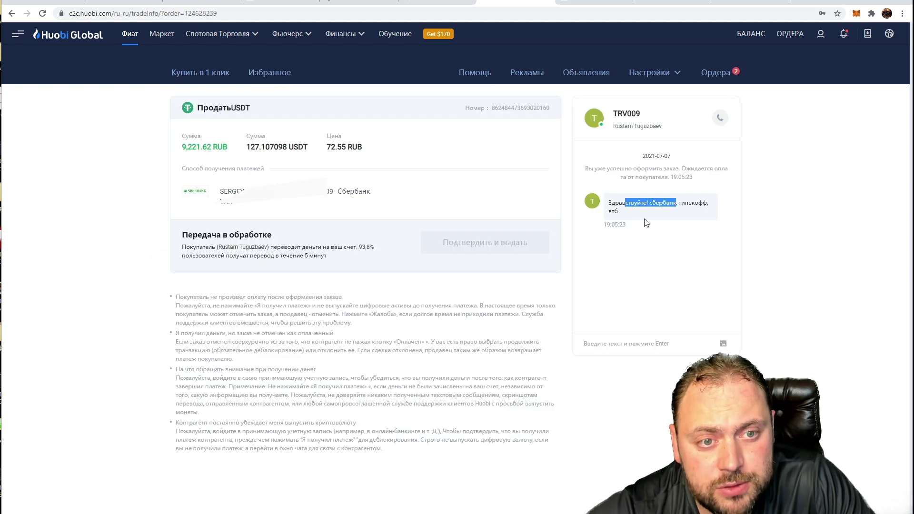
drag(615, 211, 690, 238)
click(633, 346)
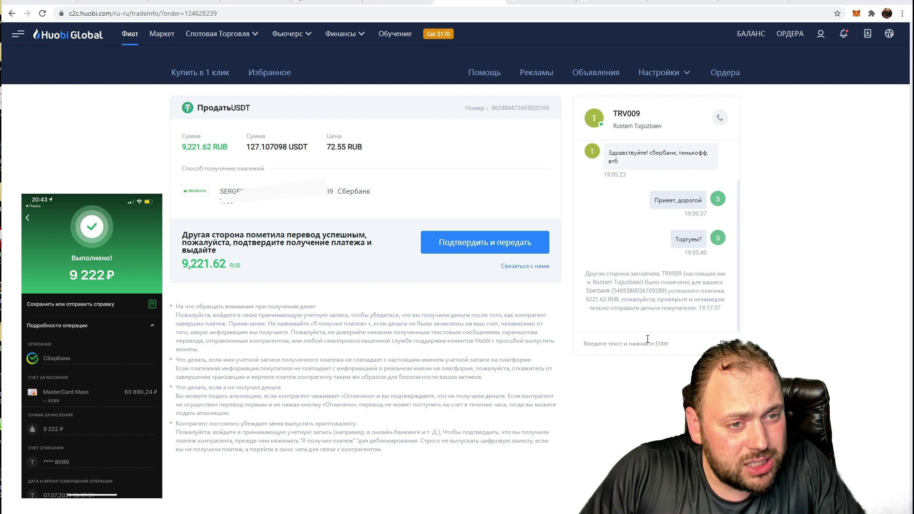
Confirm receipt of the 9,221.62 RUB payment with the trade confirmation password and release the USDT to the buyer.
click(464, 252)
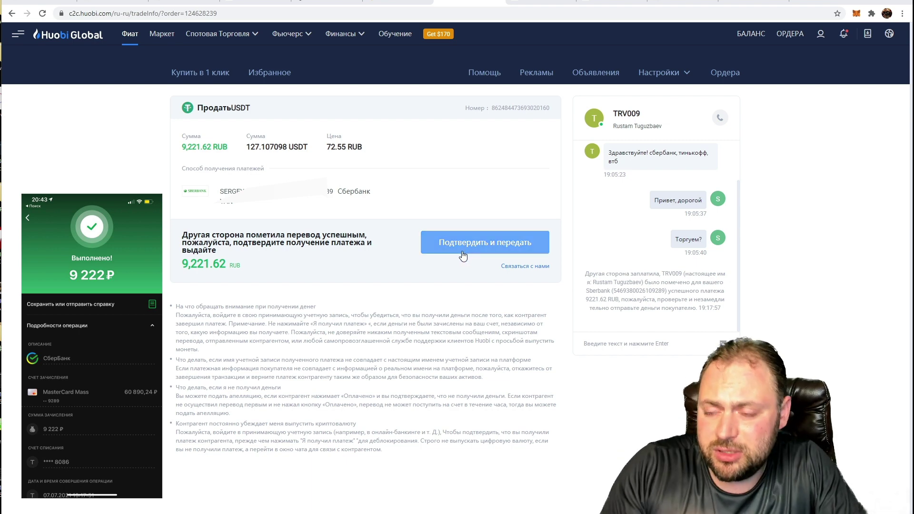
click(461, 253)
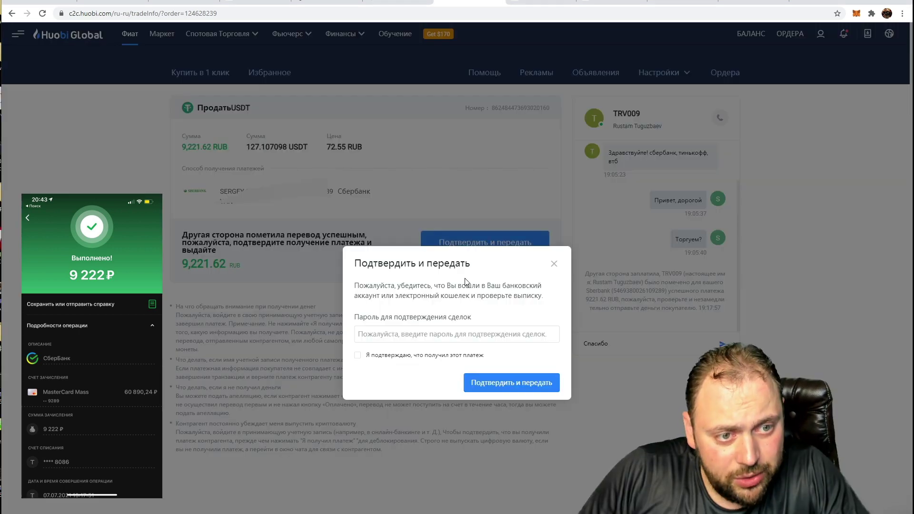
click(411, 336)
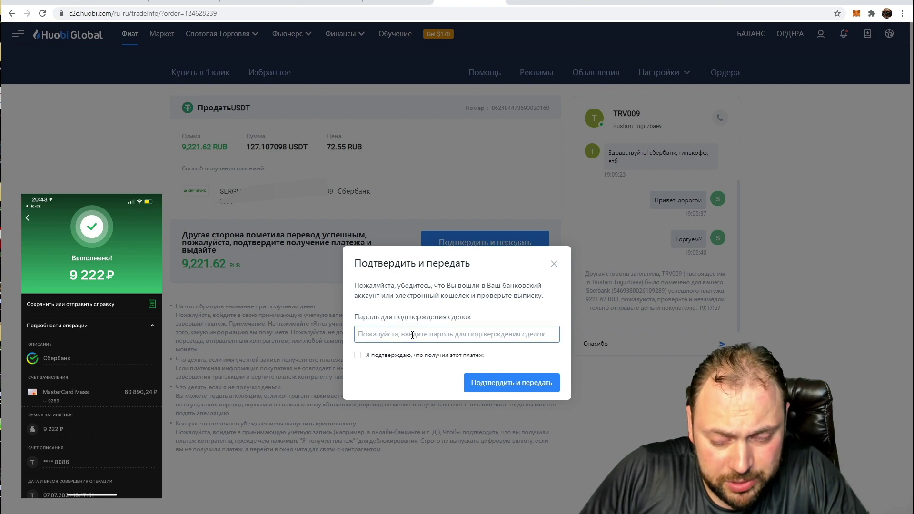
click(357, 356)
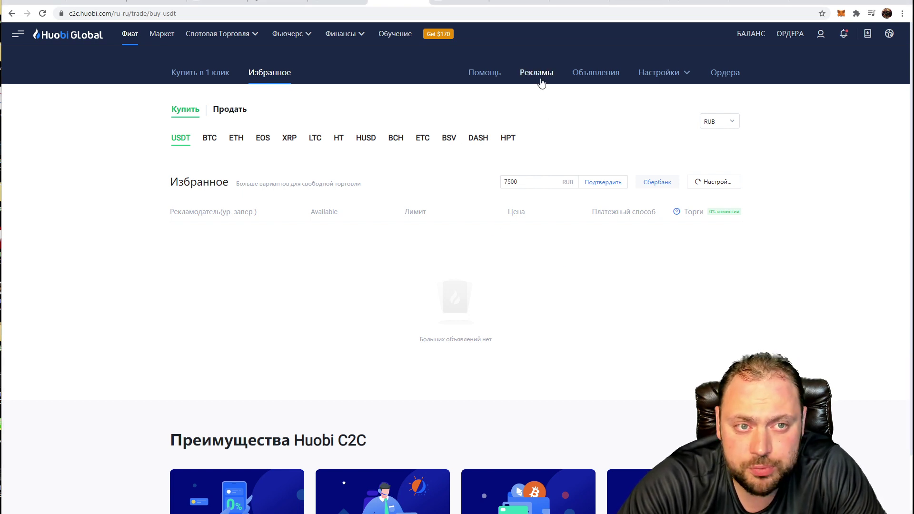
Open the form for creating an ordinary P2P ad and set its fiat currency to RUB.
click(540, 80)
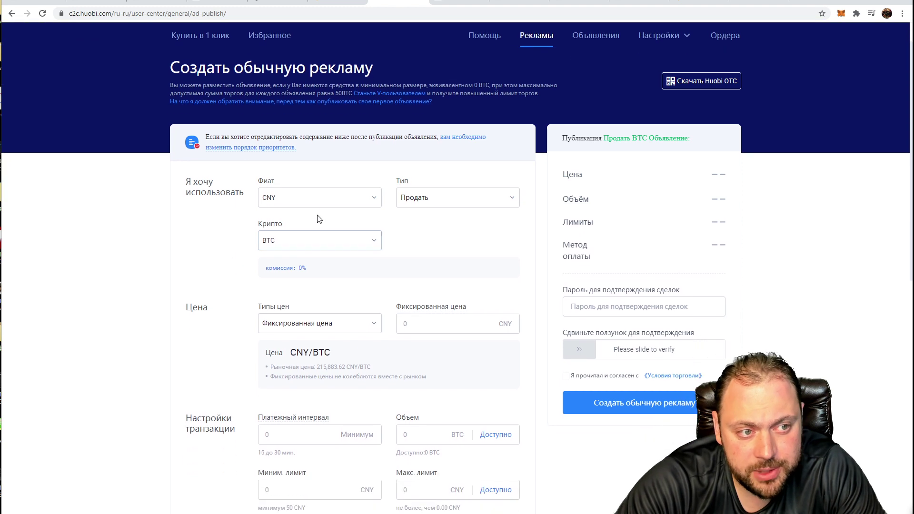
click(326, 199)
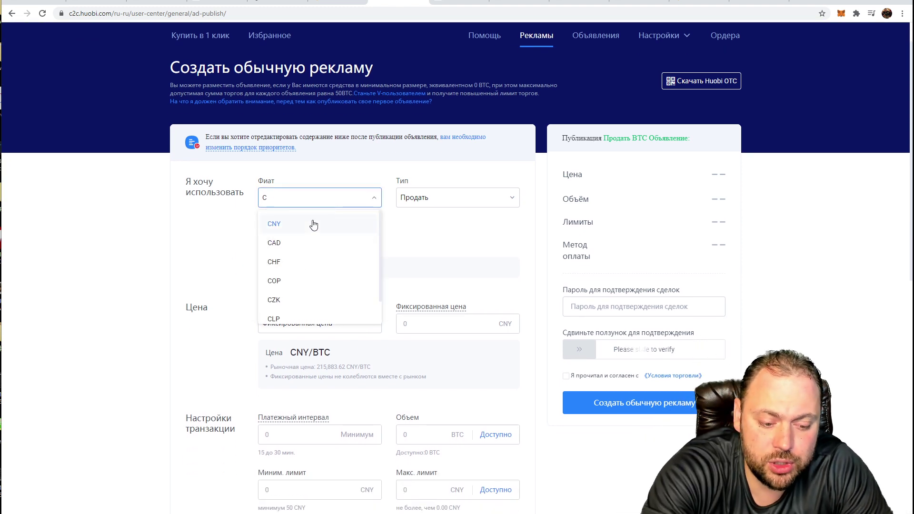
text(rub)
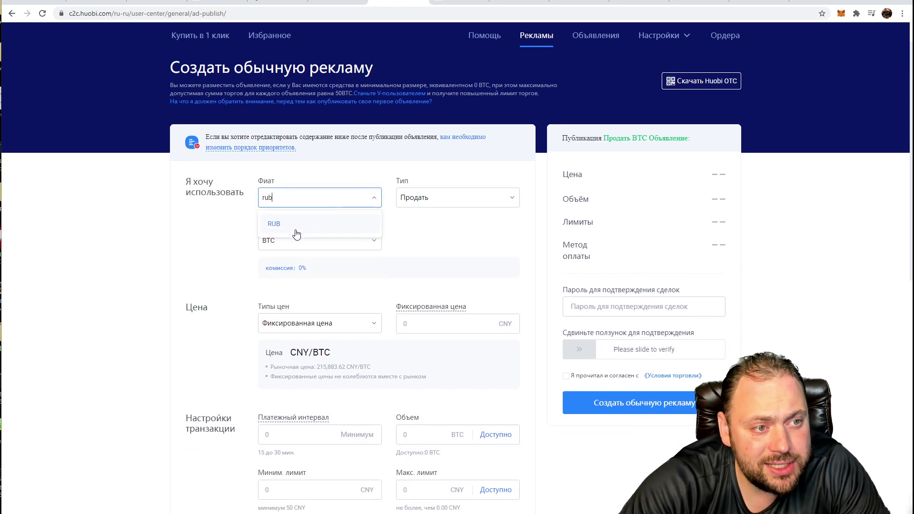
click(295, 232)
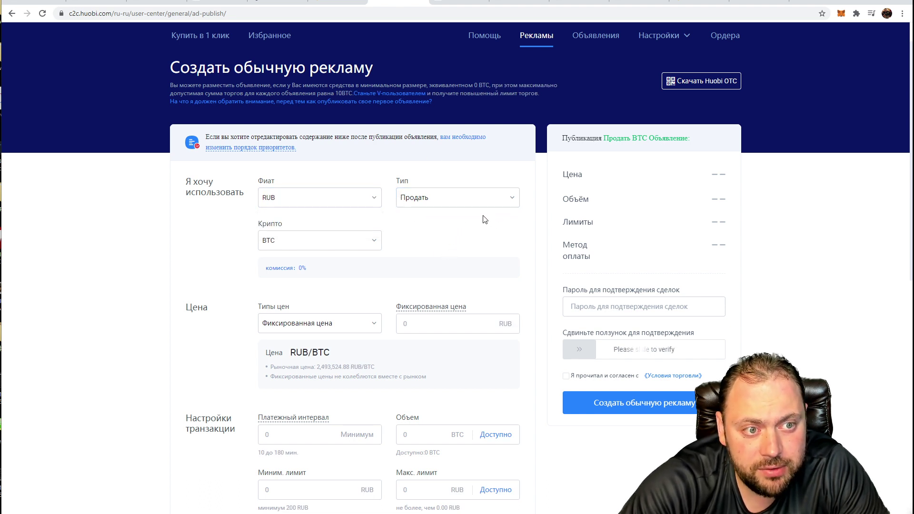
Set the ad type to Купить and its cryptocurrency to USDT.
scroll(457, 275, up, 1)
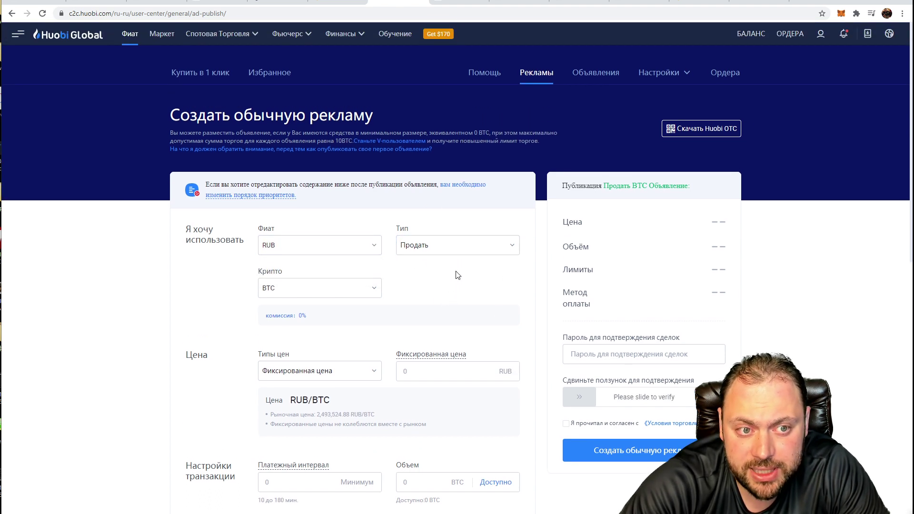
click(453, 244)
click(410, 290)
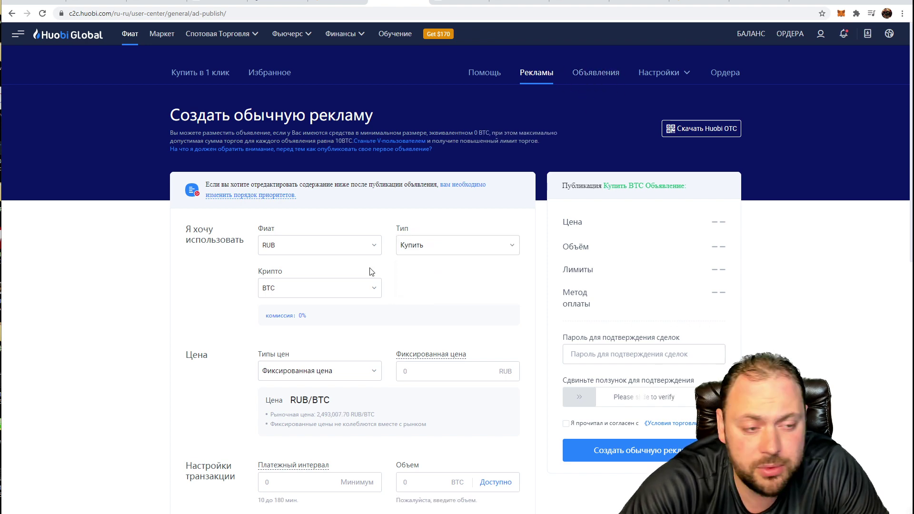
scroll(238, 257, down, 2)
click(326, 192)
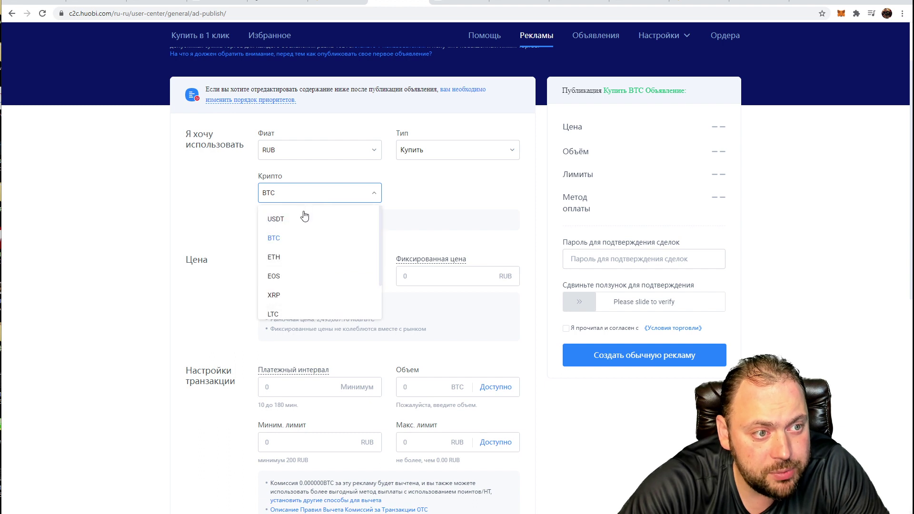
click(280, 222)
Check the USDT purchase prices on Binance P2P, and set the Huobi ad's fixed price to 75 RUB.
scroll(189, 311, down, 2)
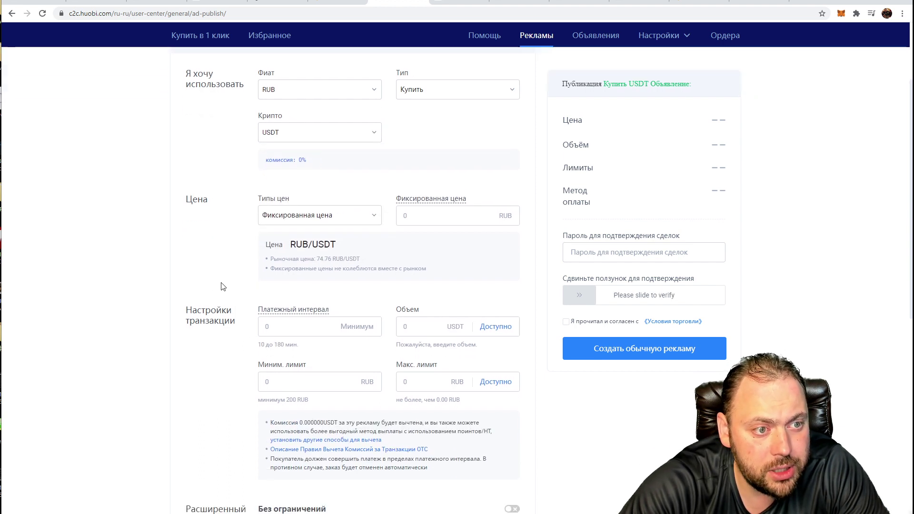
click(333, 181)
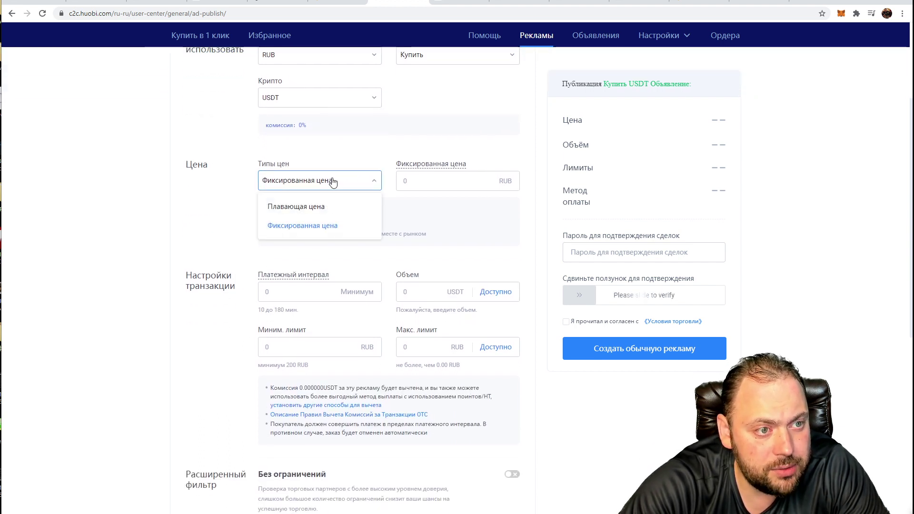
click(214, 200)
click(431, 186)
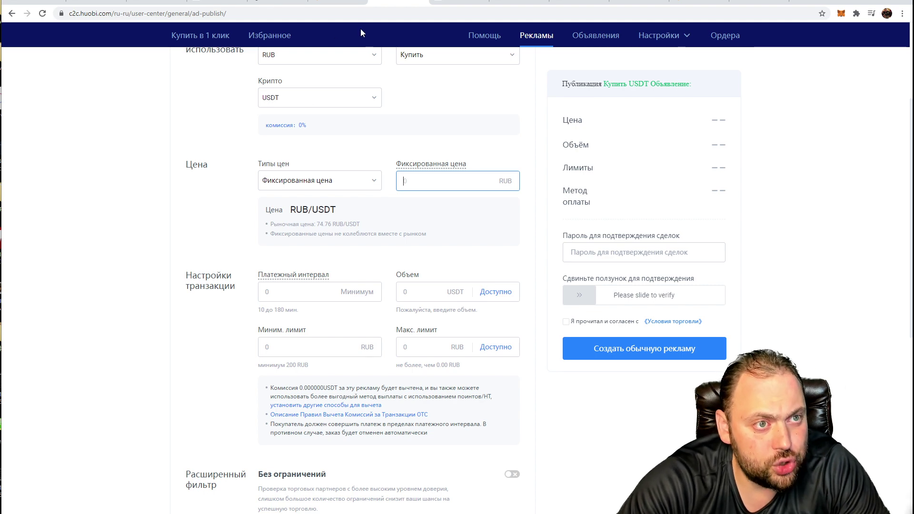
click(341, 5)
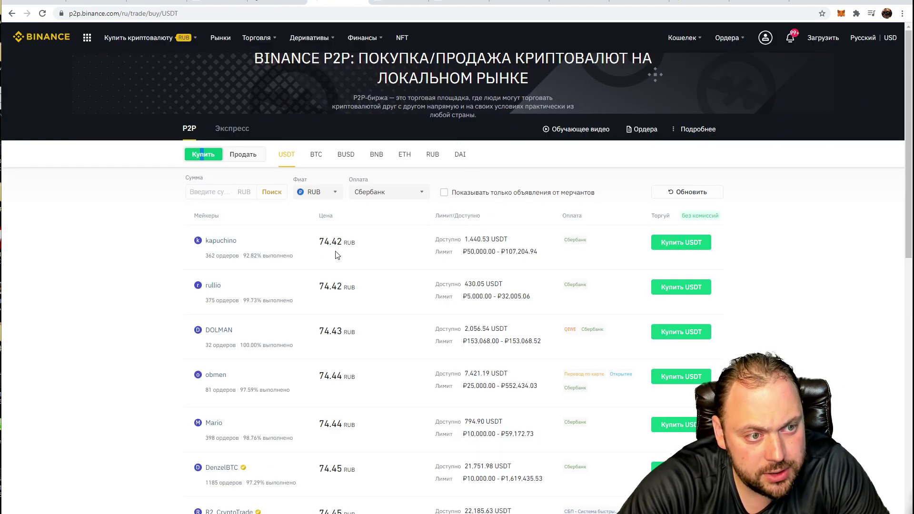
click(399, 4)
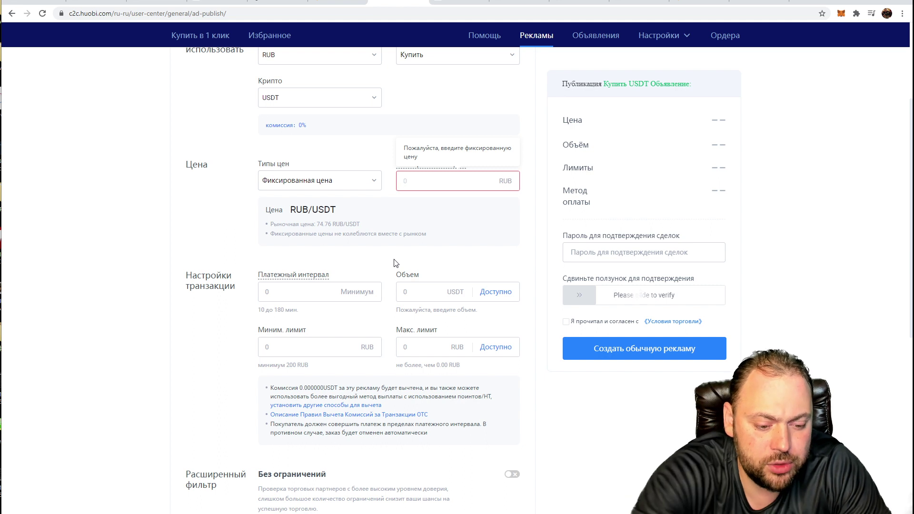
text(75)
Set the ad's payment interval to 30 minutes and its volume to 1000 USDT.
scroll(193, 232, down, 2)
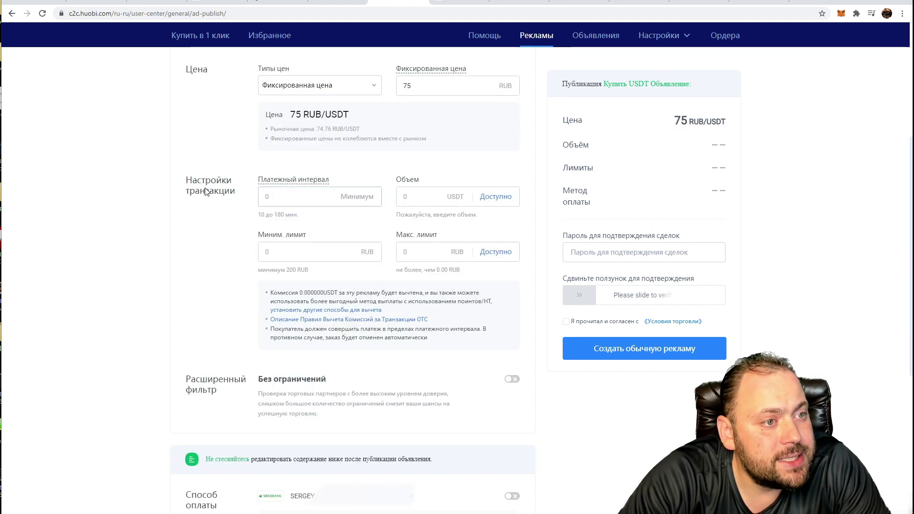
click(311, 202)
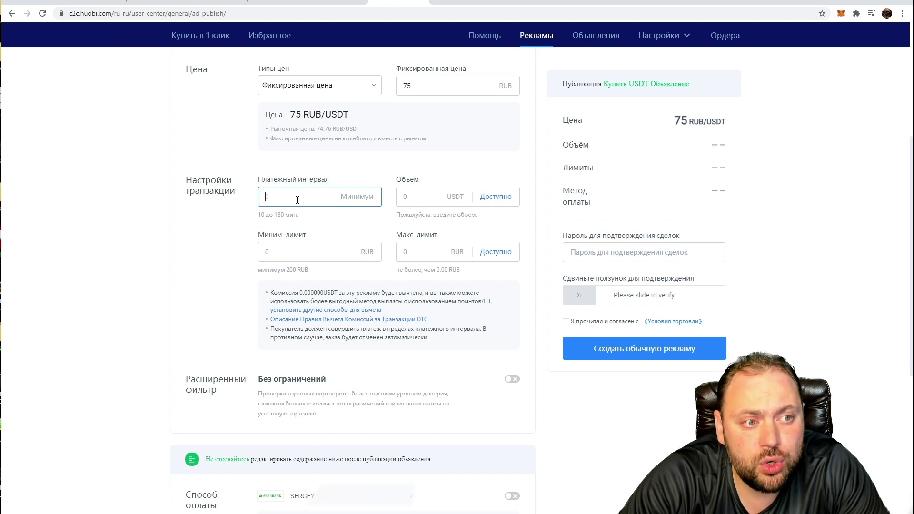
text(30)
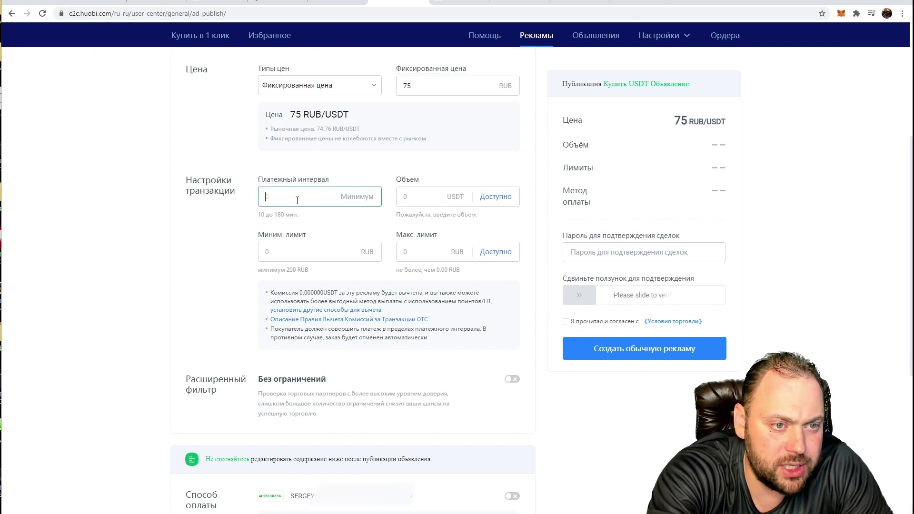
click(257, 241)
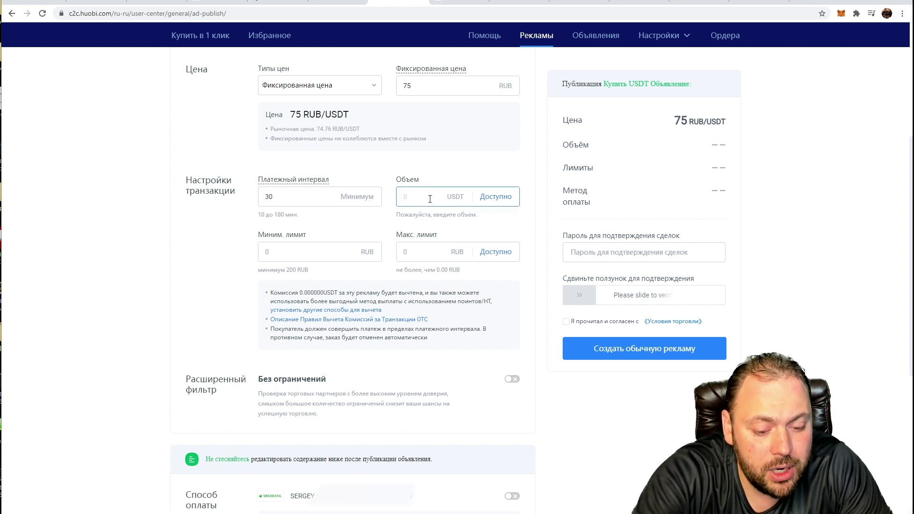
text(1000)
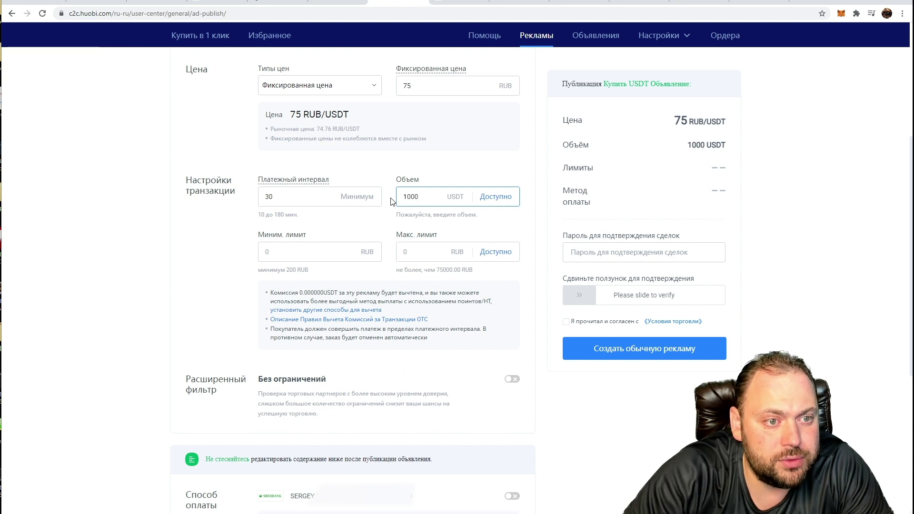
Set the ad's minimum limit to 3000 RUB and its maximum limit to 10000 RUB.
click(312, 257)
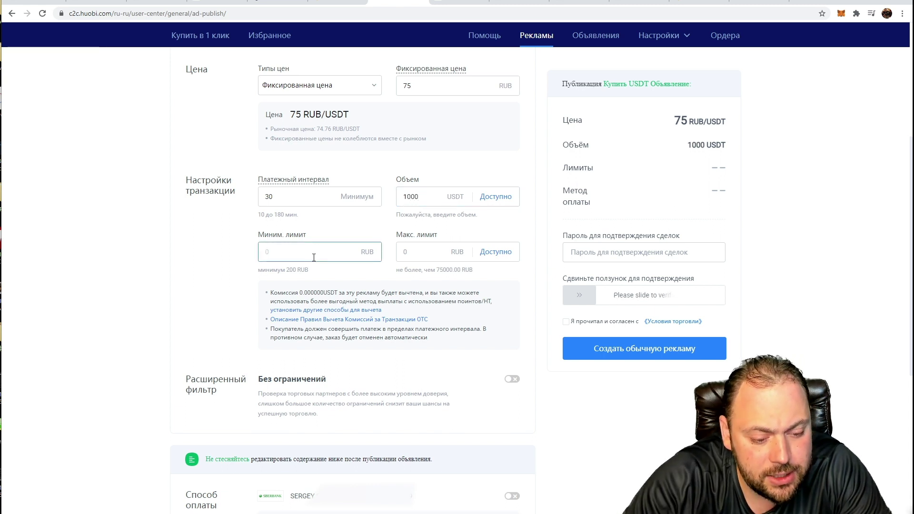
text(3000)
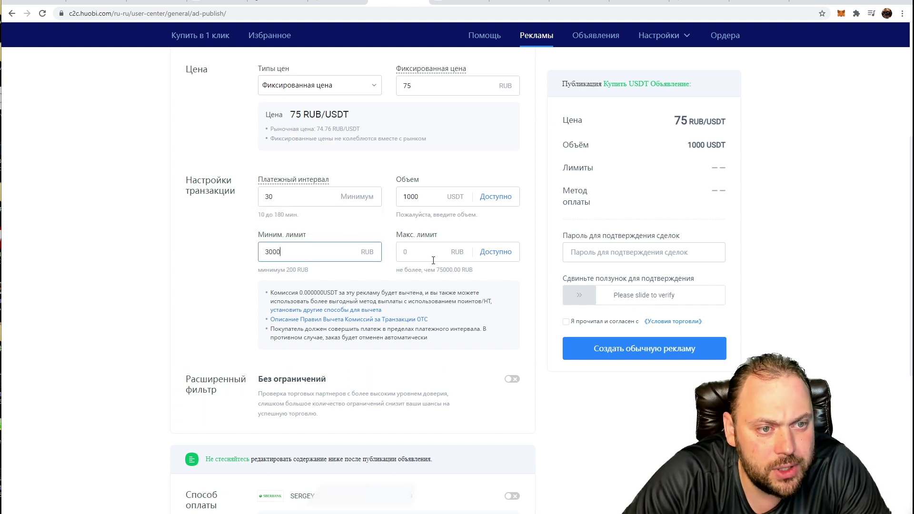
click(423, 252)
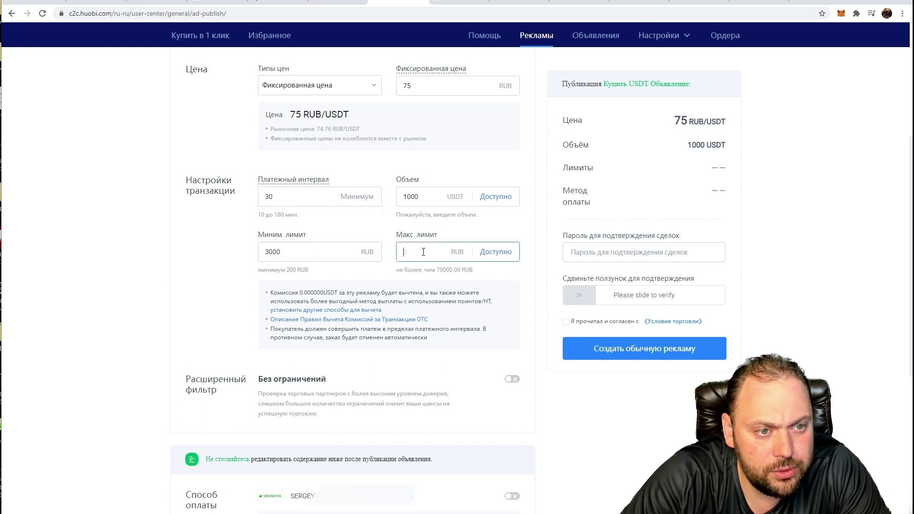
text(10000)
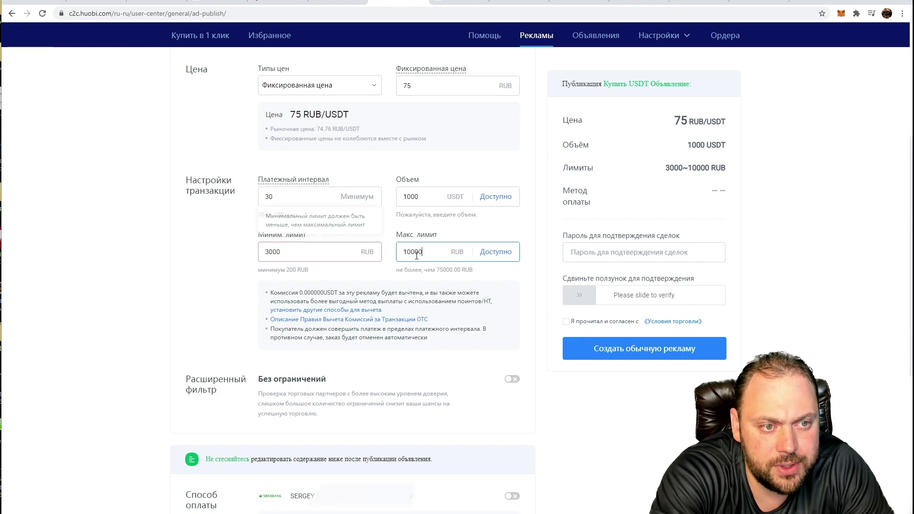
key(Tab)
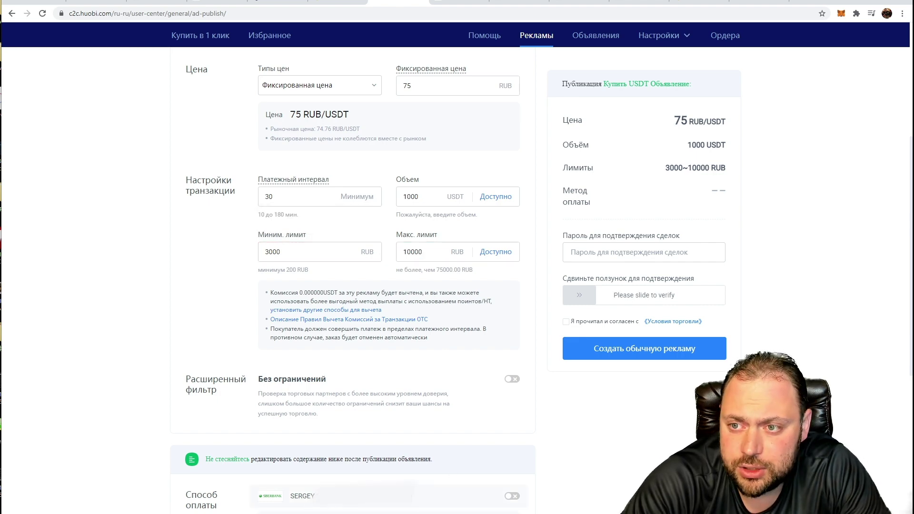
Review the ad summary and add the note "Спасибо за Выбор моего крипто магазина".
scroll(352, 281, down, 10)
drag(673, 125, 722, 145)
drag(679, 168, 721, 168)
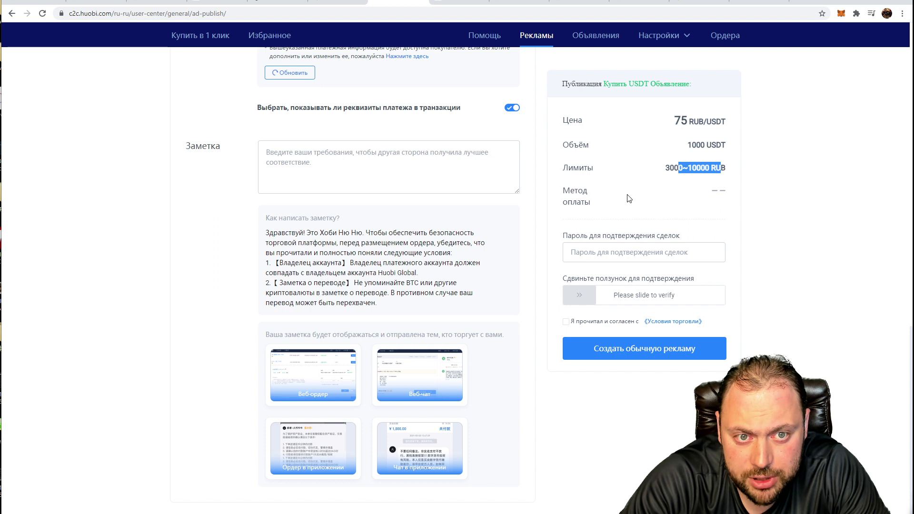
click(379, 160)
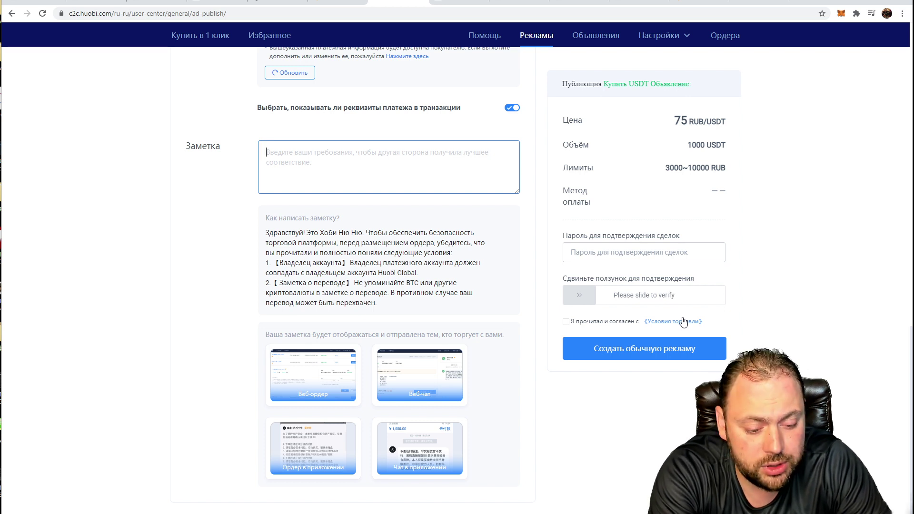
text(Спасибо за Выбор моего крипто магазина)
drag(408, 152, 236, 142)
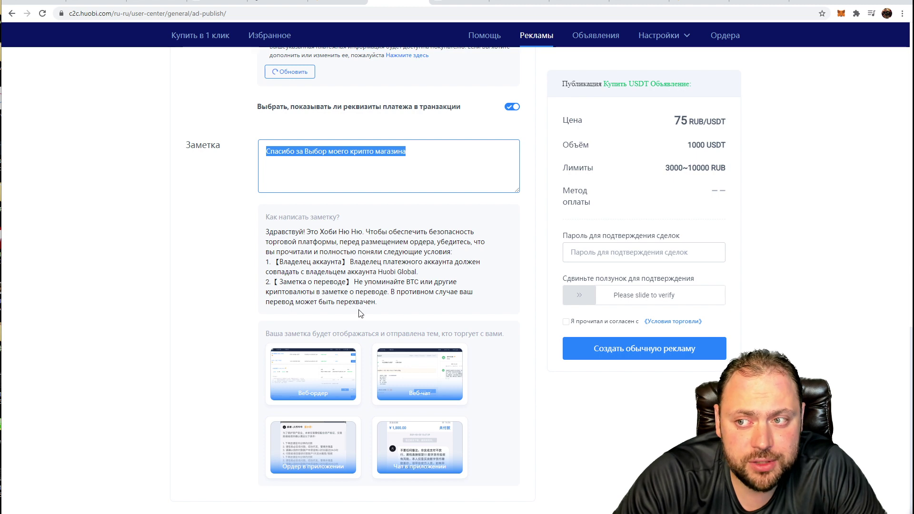
Enable the ad's Расширенный фильтр and review its Основная информация and Торговая информация restrictions.
scroll(359, 317, up, 10)
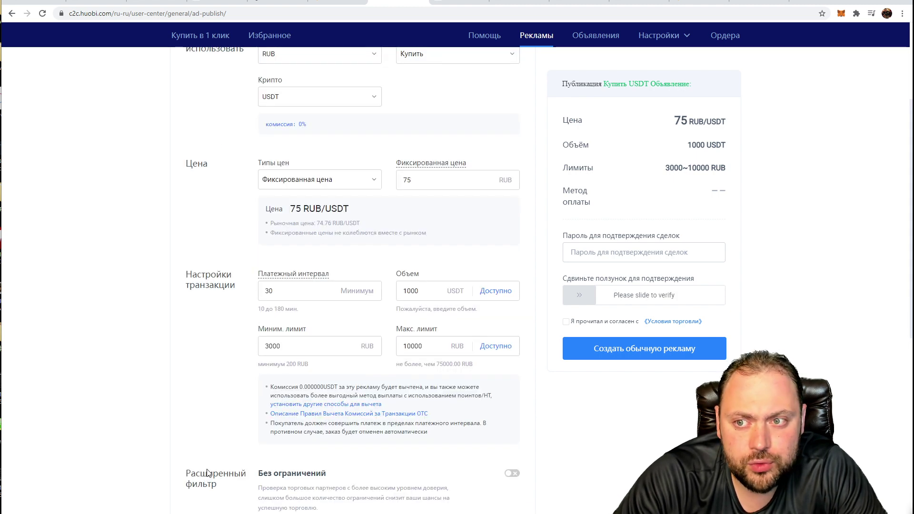
drag(208, 474, 248, 475)
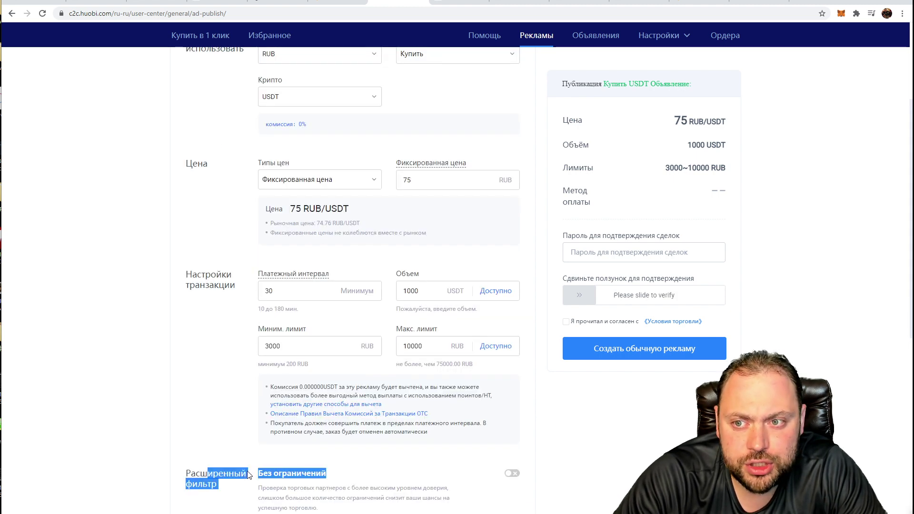
click(512, 474)
scroll(363, 373, down, 2)
scroll(371, 384, down, 3)
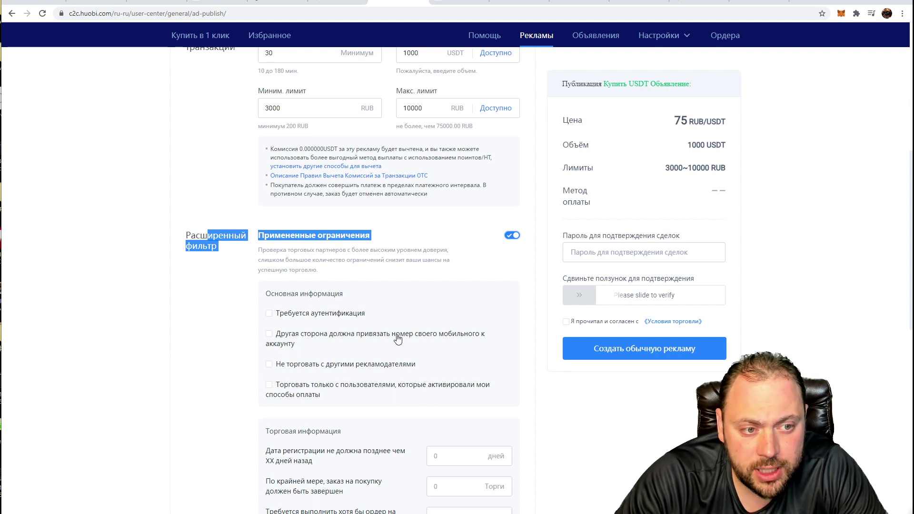
drag(396, 335, 472, 339)
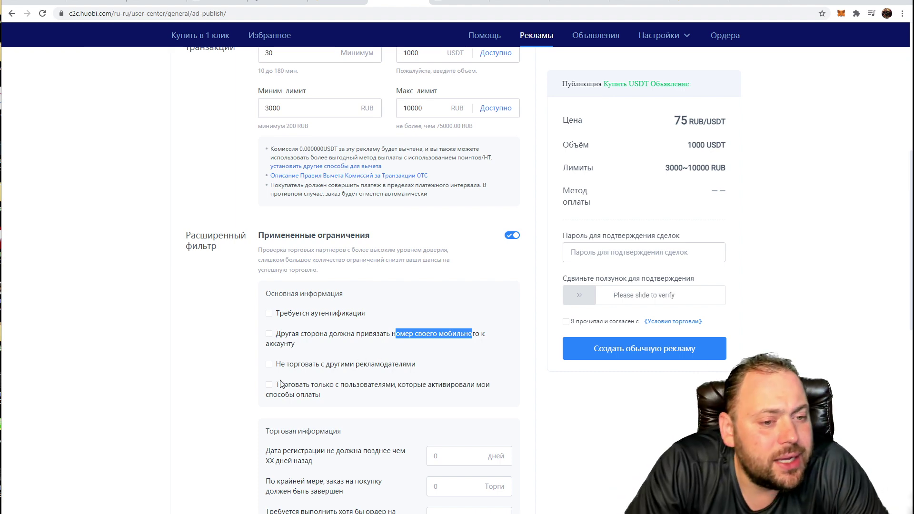
scroll(285, 381, down, 2)
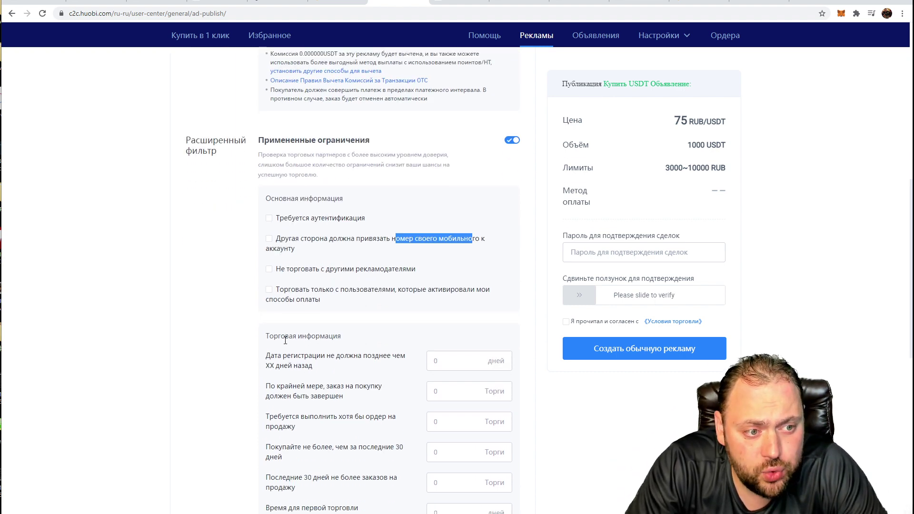
drag(285, 340, 365, 478)
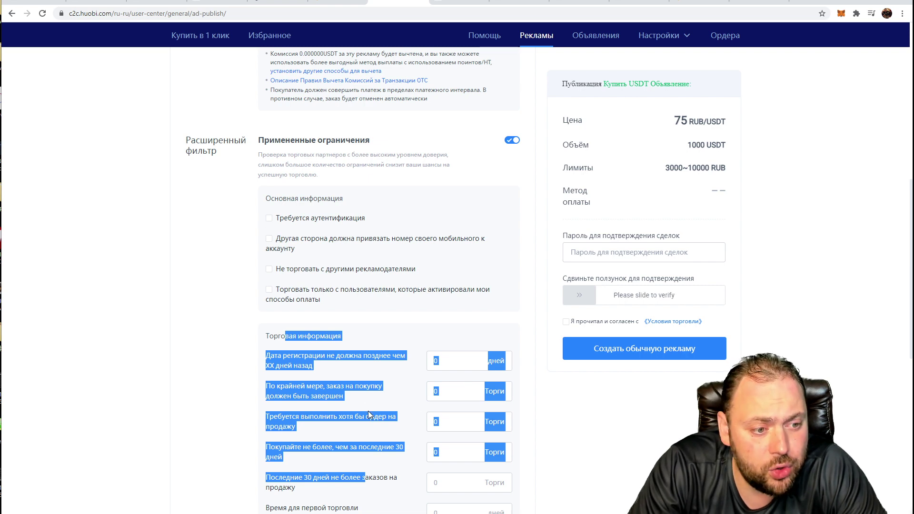
Review the remaining Торговая информация restrictions and the ad's commission note under Настройки транзакции.
click(289, 512)
scroll(398, 490, down, 2)
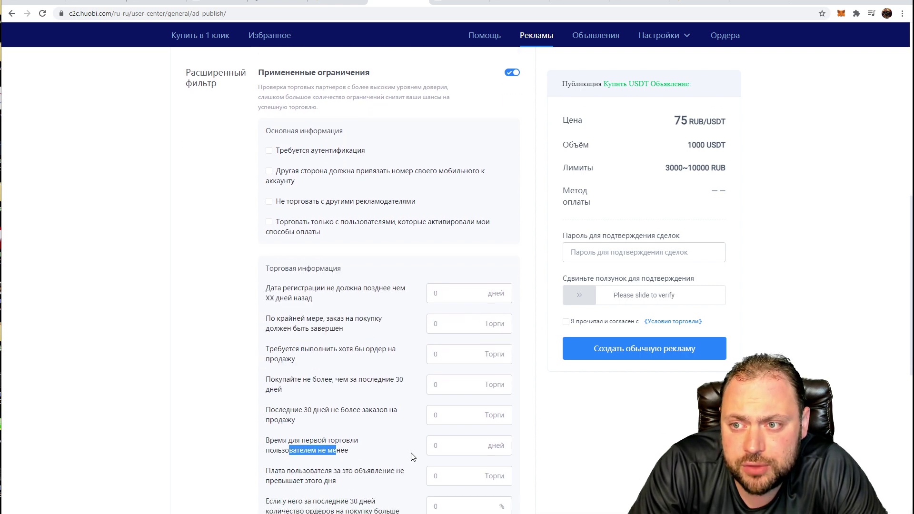
scroll(310, 488, up, 10)
drag(271, 482, 502, 497)
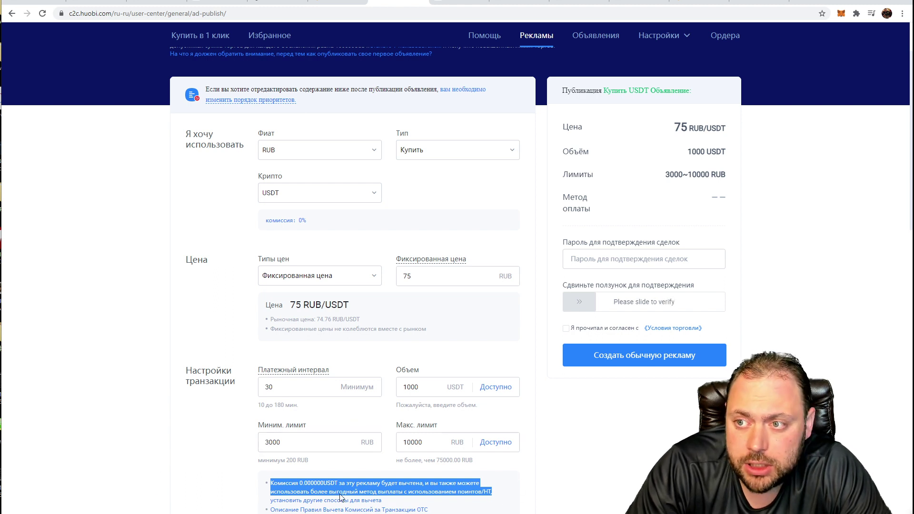
Enter the trade confirmation password, complete the slider verification and accept the Условия торговли, and try to publish the ad.
click(629, 260)
key(ctrl+v)
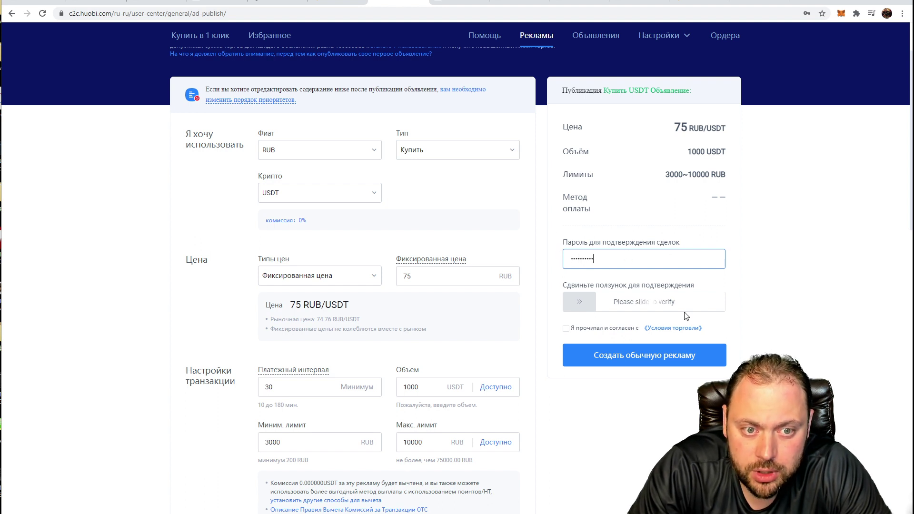
drag(584, 303, 704, 299)
click(638, 329)
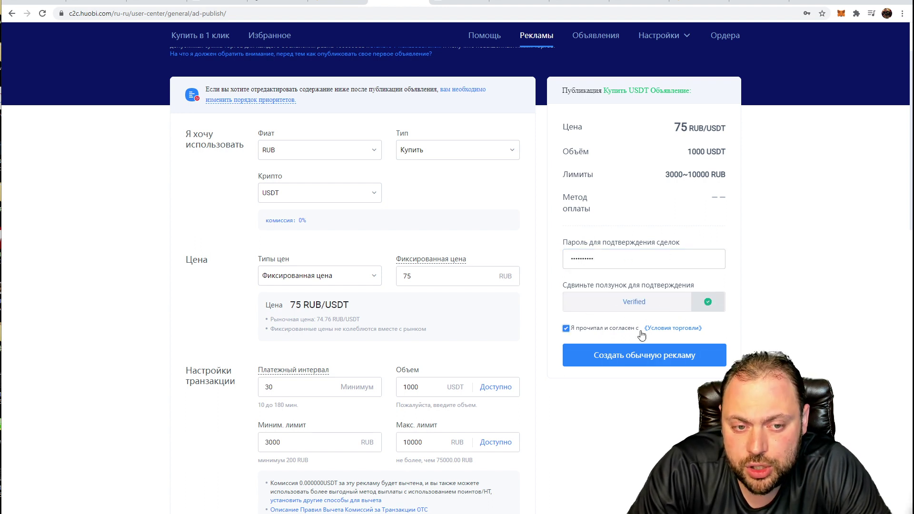
click(651, 359)
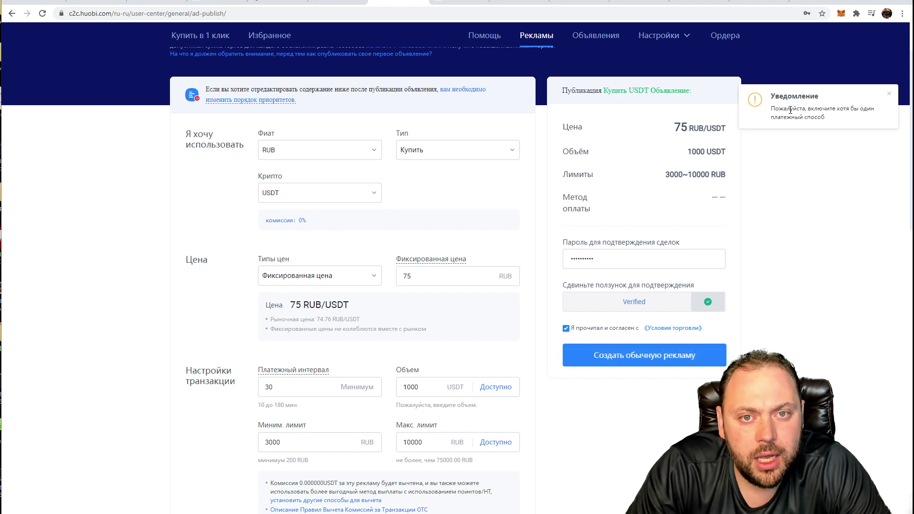
drag(790, 110, 840, 126)
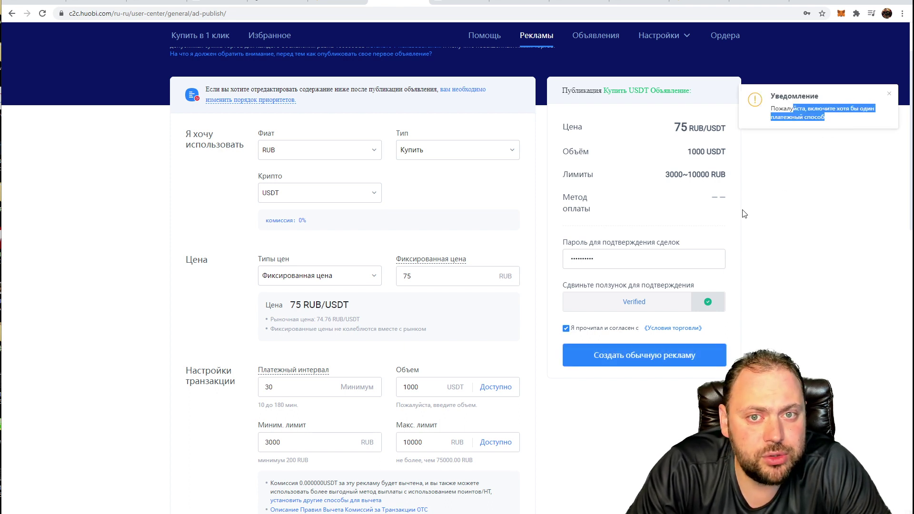
Enable the Sberbank payment method for the ad and publish it as an обычная реклама.
scroll(680, 233, down, 10)
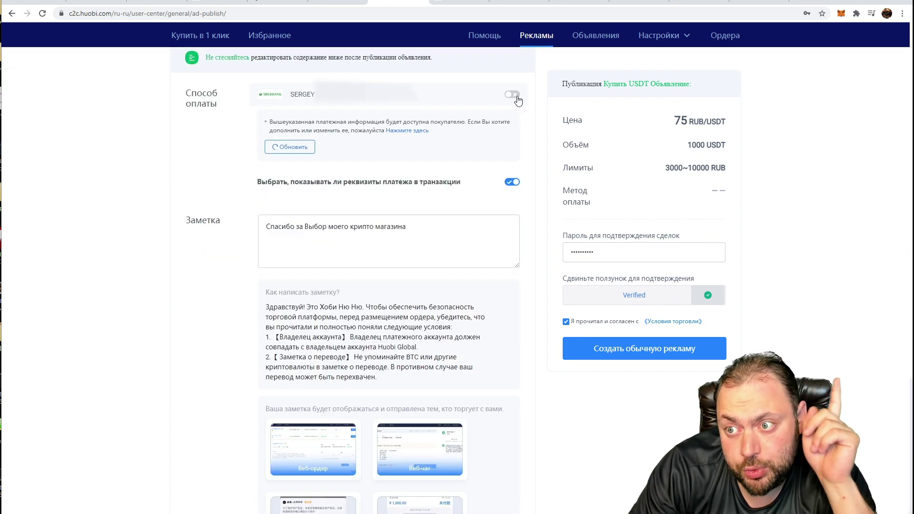
click(517, 96)
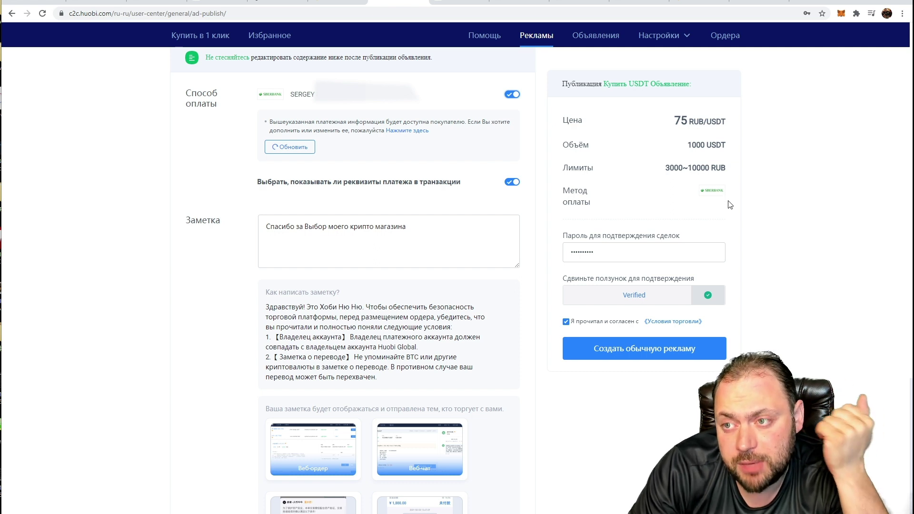
click(643, 361)
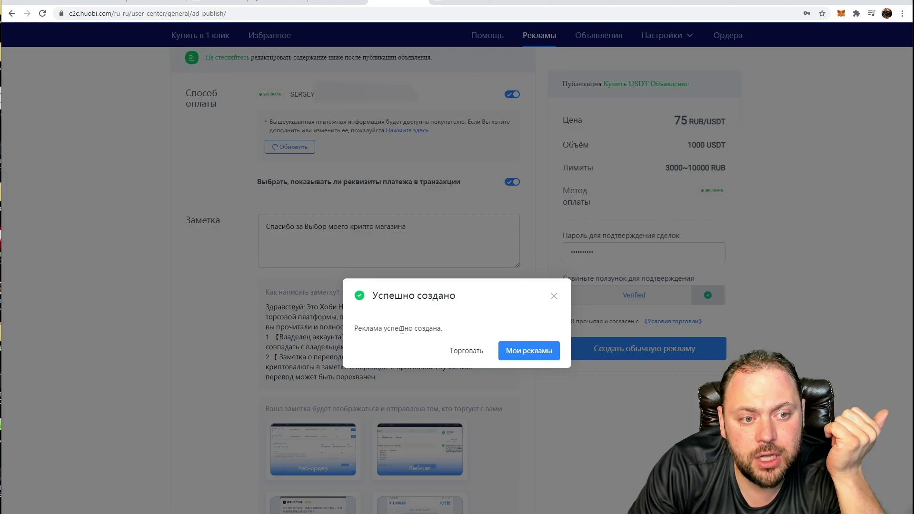
drag(404, 329, 433, 328)
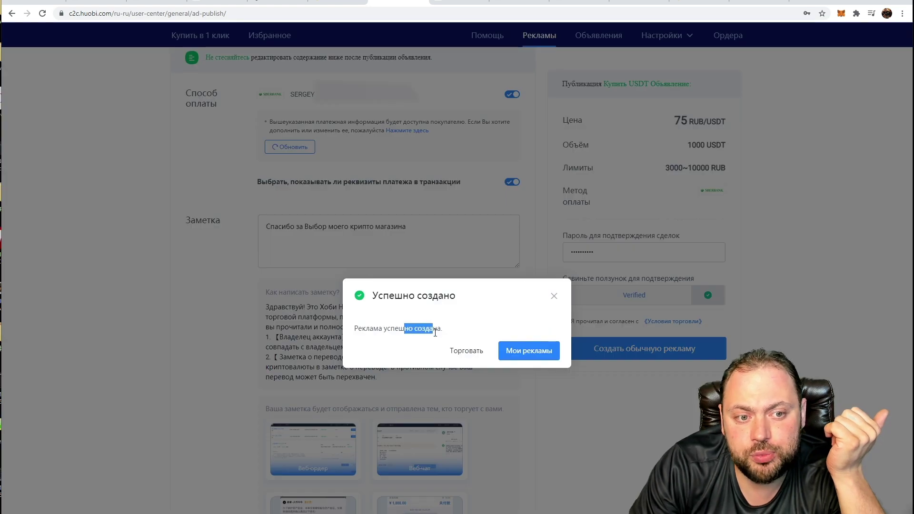
Go to the USDT trading list from the creation dialog and switch off the own 75 RUB ad.
click(484, 355)
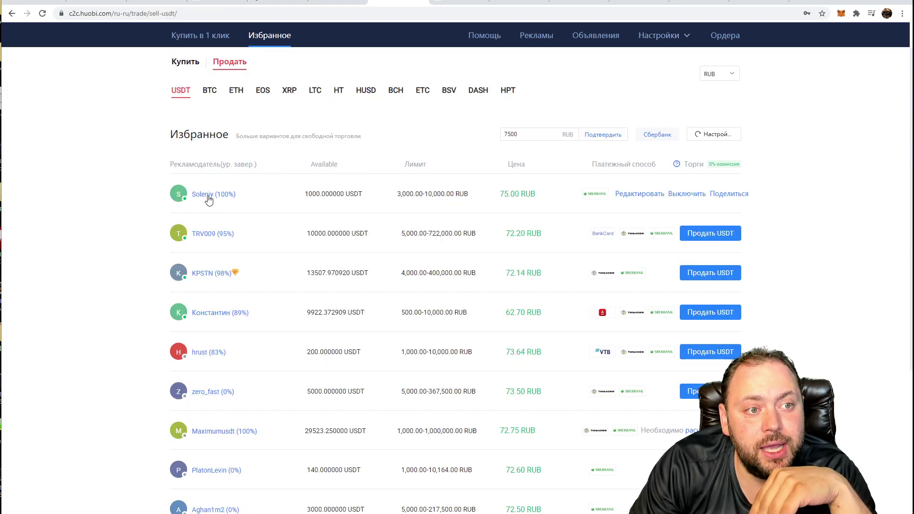
drag(313, 196, 360, 194)
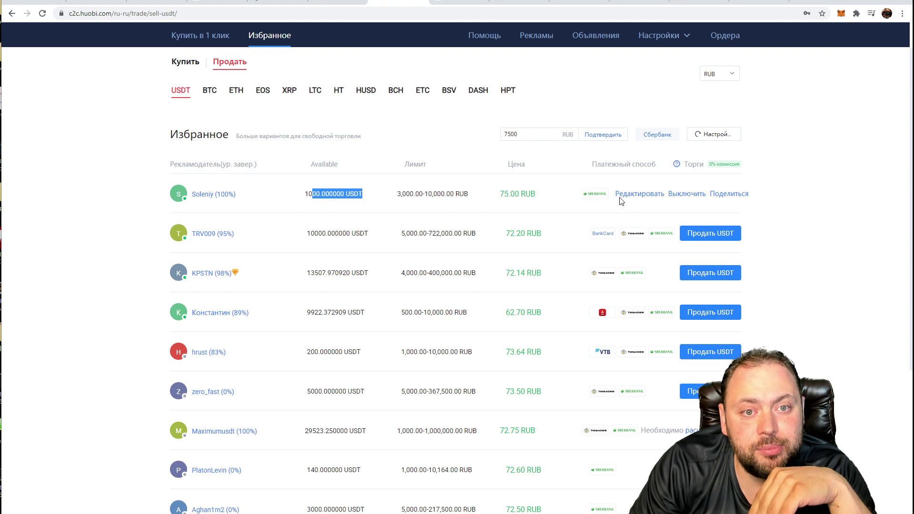
click(688, 198)
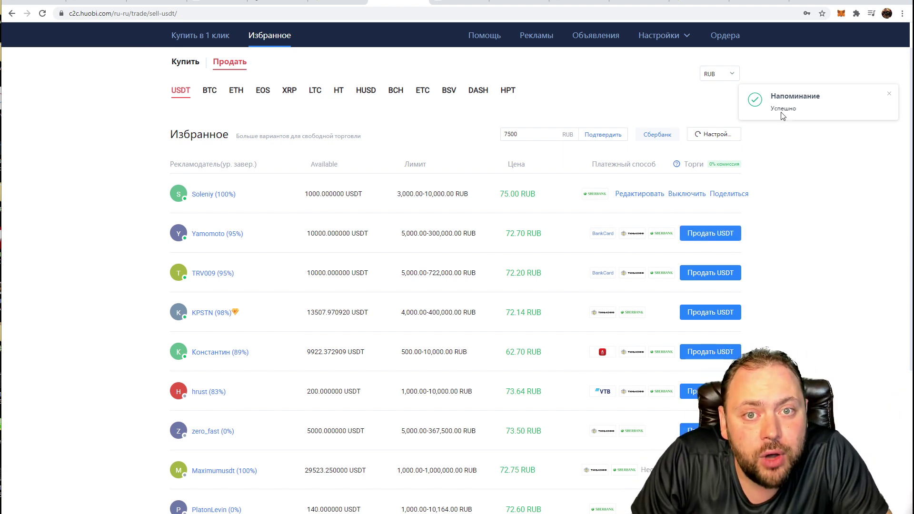
drag(781, 113, 808, 111)
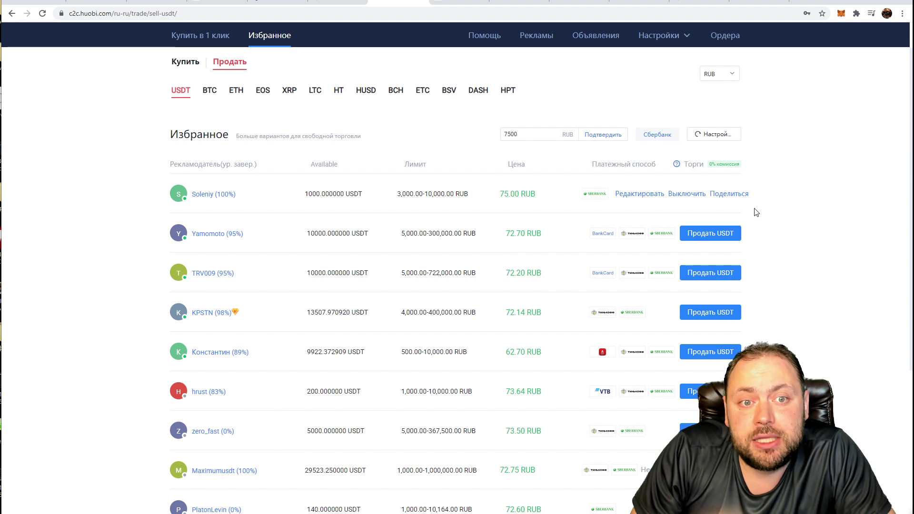
Open the list of own ads (Мои объявления) to check the switched-off USDT buy ad.
scroll(506, 196, up, 1)
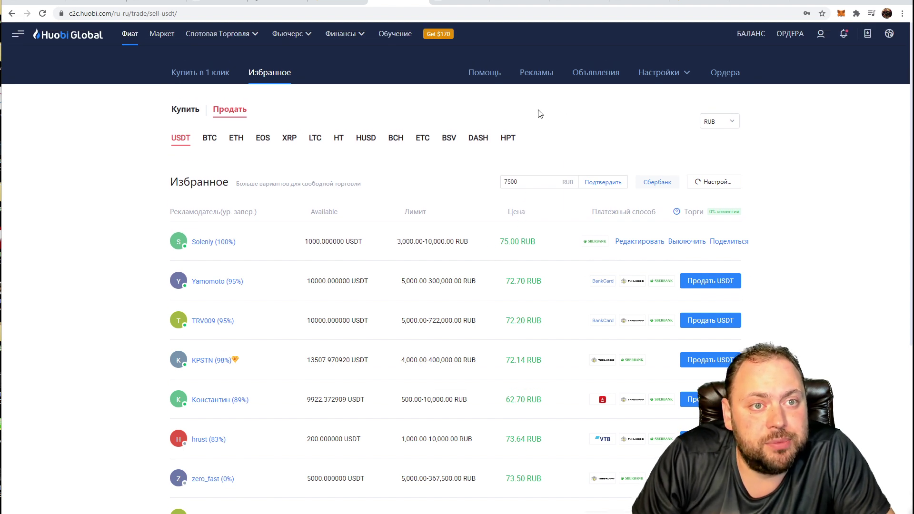
click(597, 79)
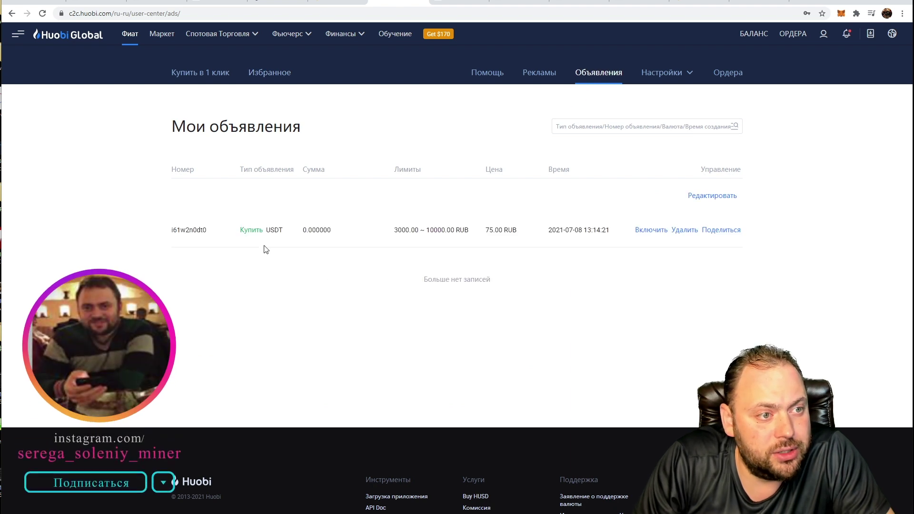